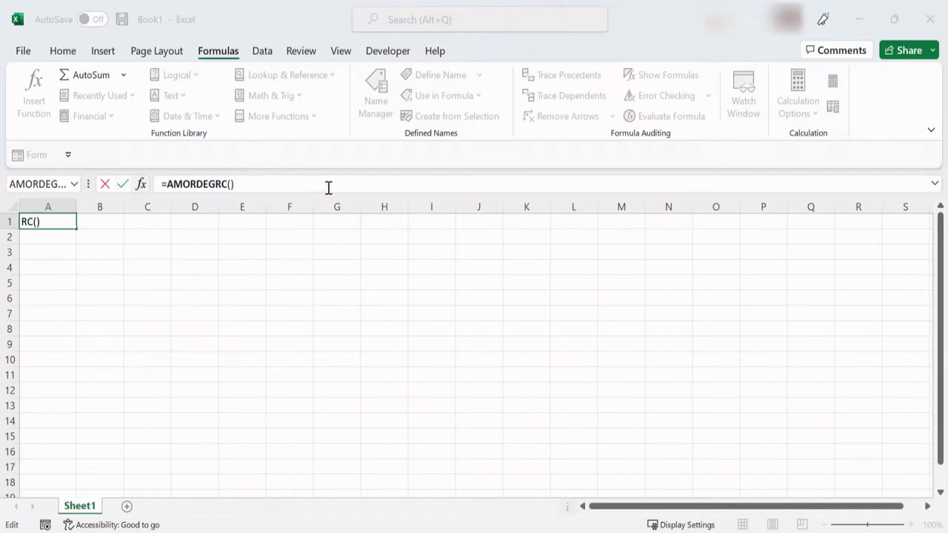
# - Discard the unfinished AMORDEGRC formula in cell A1
pyautogui.scroll(-2, 529, 284)
pyautogui.scroll(2, 529, 284)
pyautogui.press('Escape')
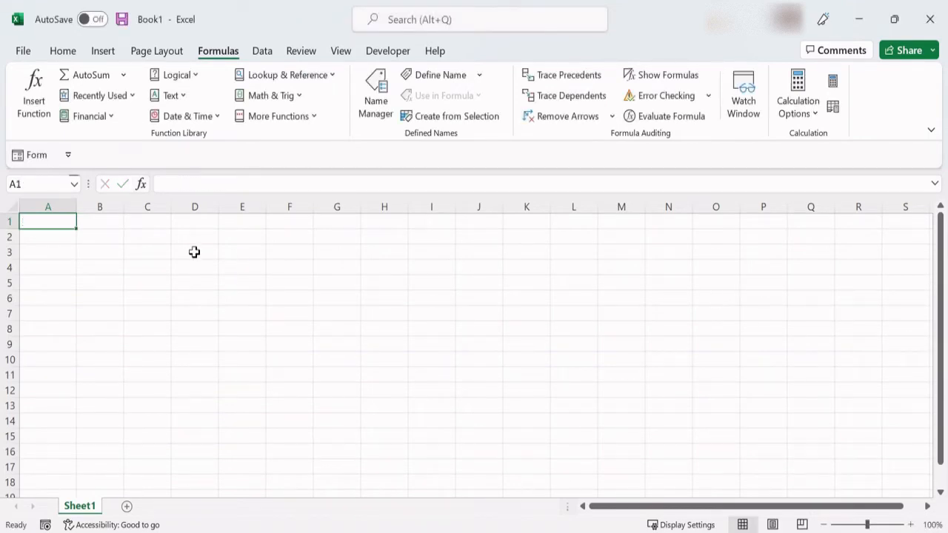
# - Enter the label "Cost" in A1 and the description "The price you paid to purchase the asset" in B1
pyautogui.write('Cost')
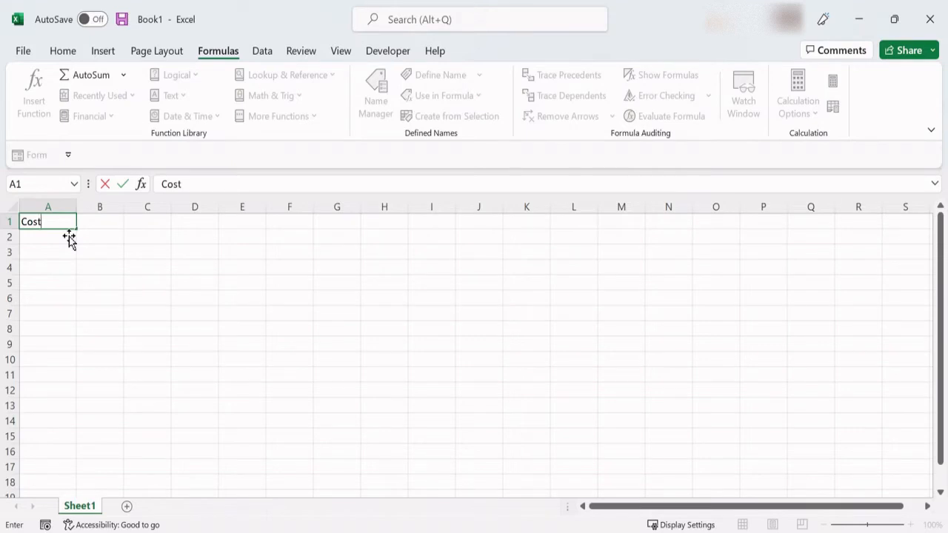
pyautogui.press('Tab')
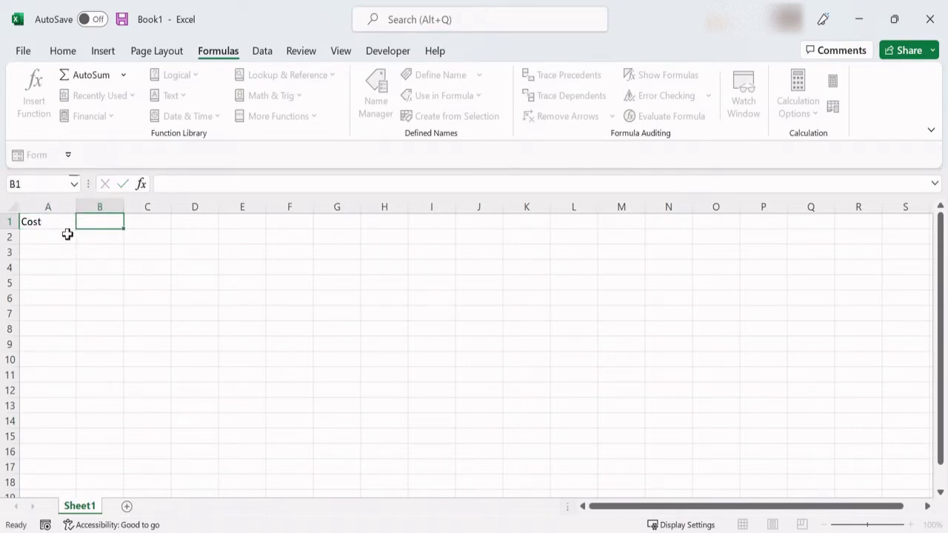
pyautogui.write('The price yo')
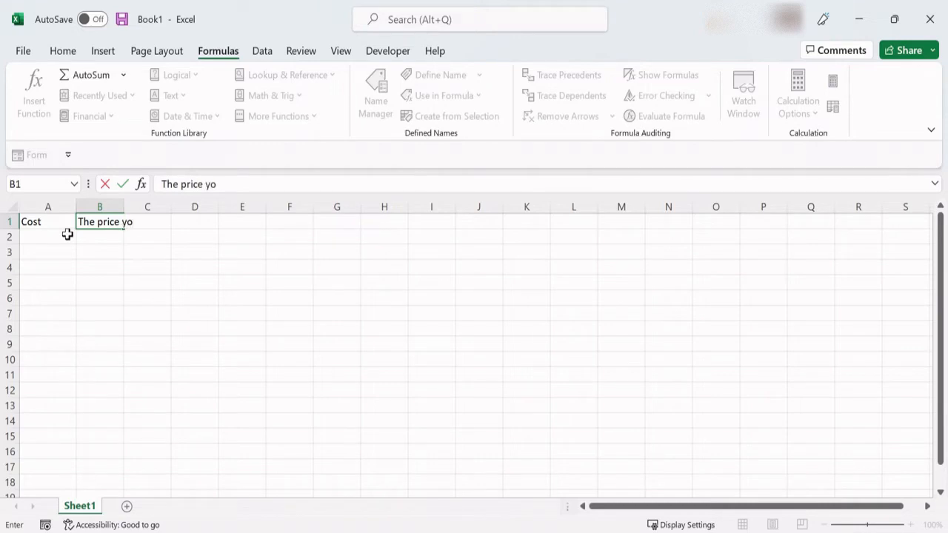
pyautogui.write('u paid to purchase the asset')
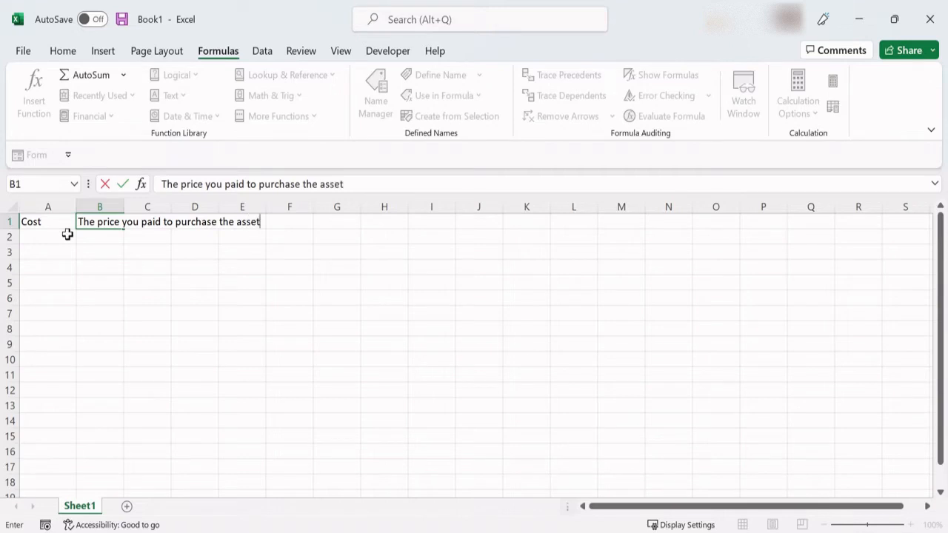
pyautogui.click(67, 235)
pyautogui.press('Up')
pyautogui.press('Right')
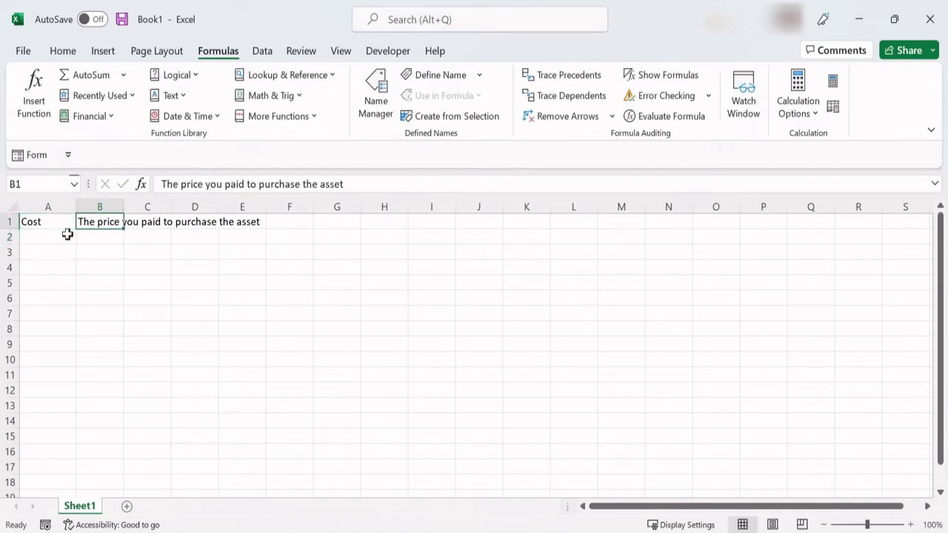
# - Enter 10000 as the cost in C1 and widen column B well beyond its description text
pyautogui.press('Right')
pyautogui.write('10000')
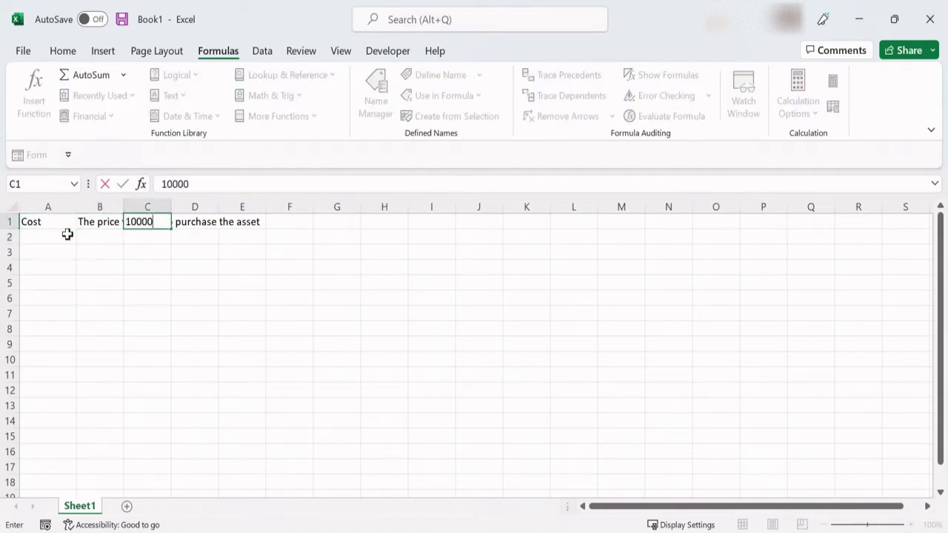
pyautogui.click(110, 281)
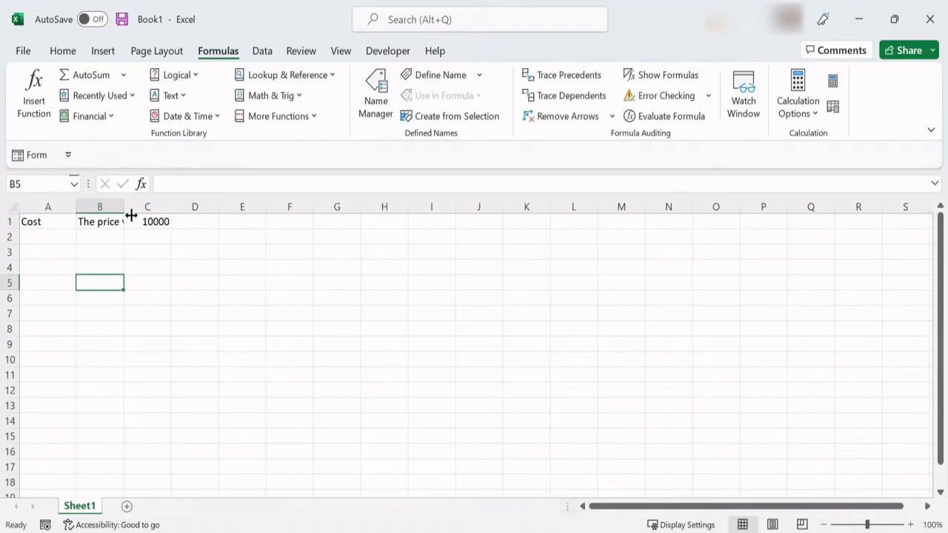
pyautogui.doubleClick(125, 209)
pyautogui.moveTo(267, 212); pyautogui.dragTo(375, 213)
# - Enter the label "Purchase date" in A2 and the description "Date at which you purchased the asset" in B2
pyautogui.click(39, 250)
pyautogui.click(38, 239)
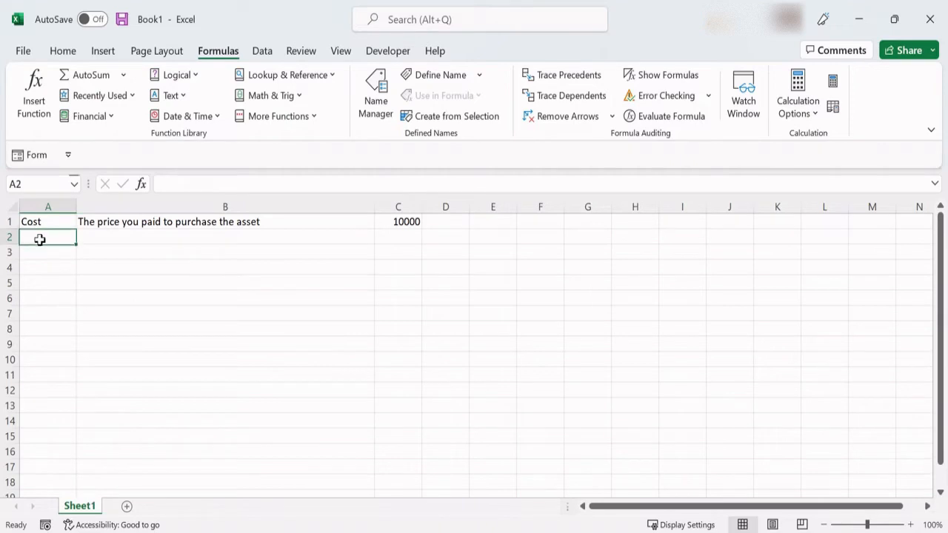
pyautogui.write('Purchas')
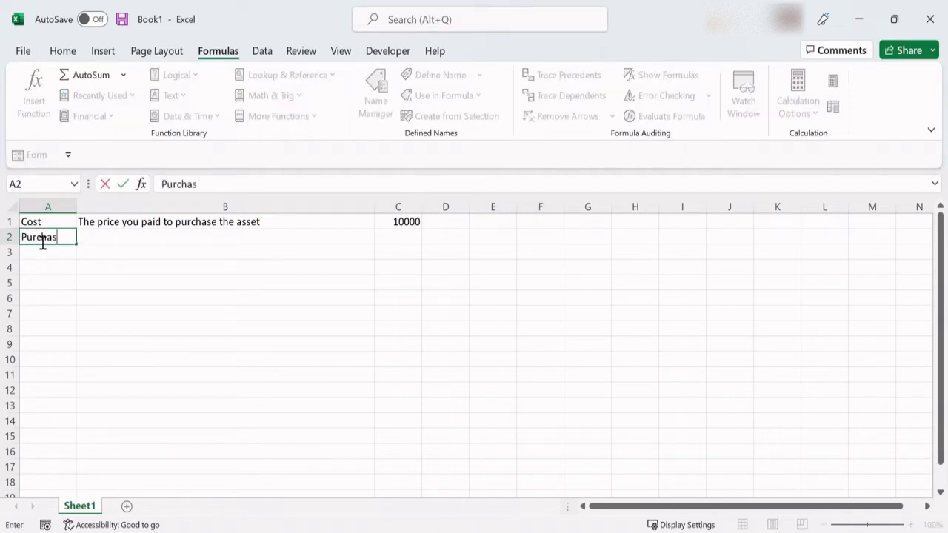
pyautogui.write('e date')
pyautogui.press('Tab')
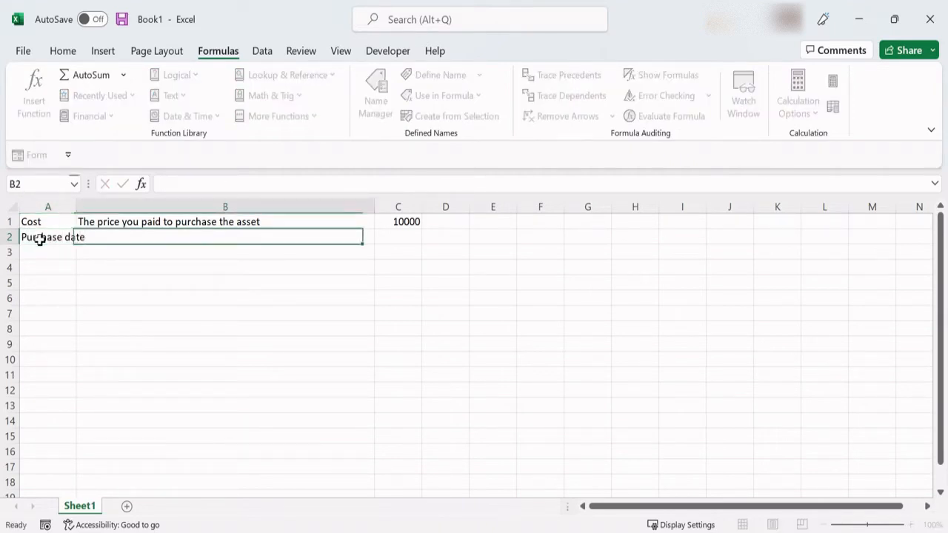
pyautogui.write('Date at')
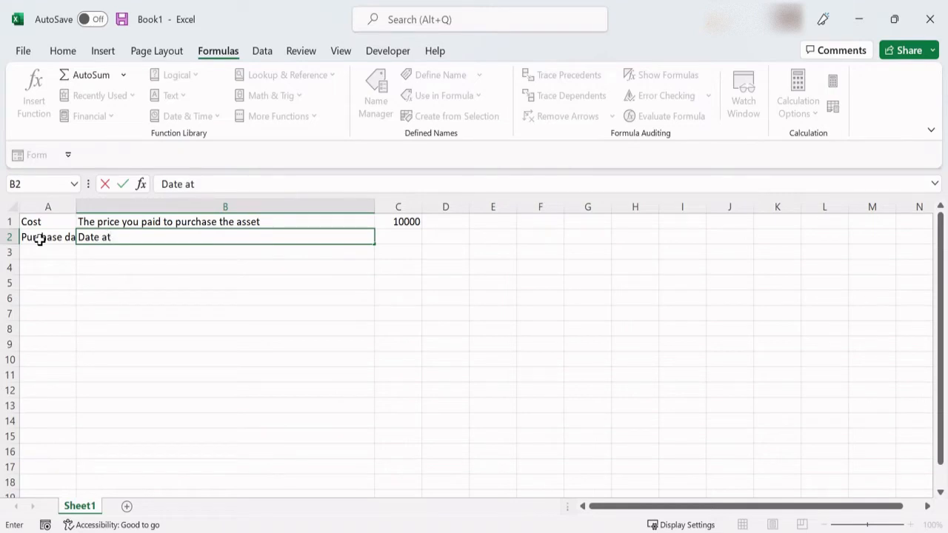
pyautogui.write(' which you p')
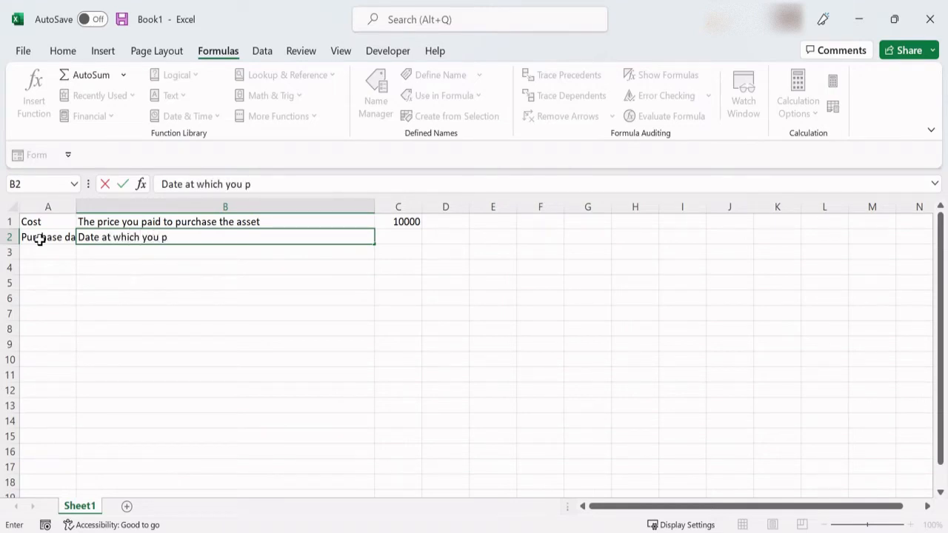
pyautogui.write('urchased ')
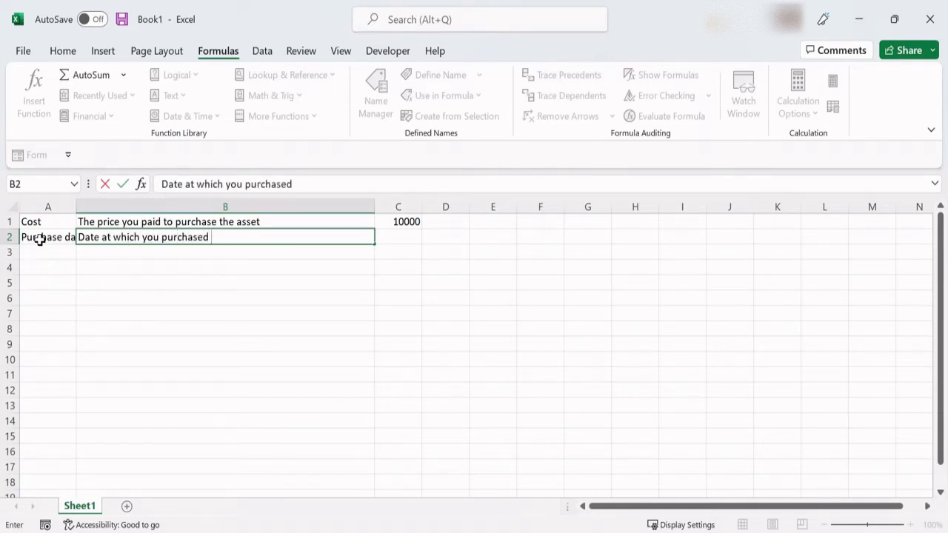
pyautogui.write('the asset')
pyautogui.press('Tab')
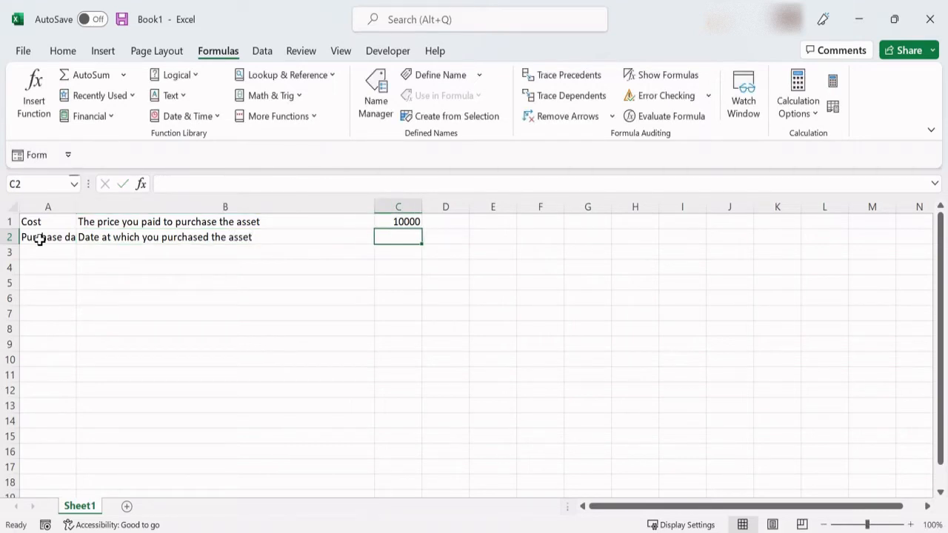
# - Enter the purchase date 1-1-2022 in C2 and fit column A's width to its labels
pyautogui.write('1-1-2022')
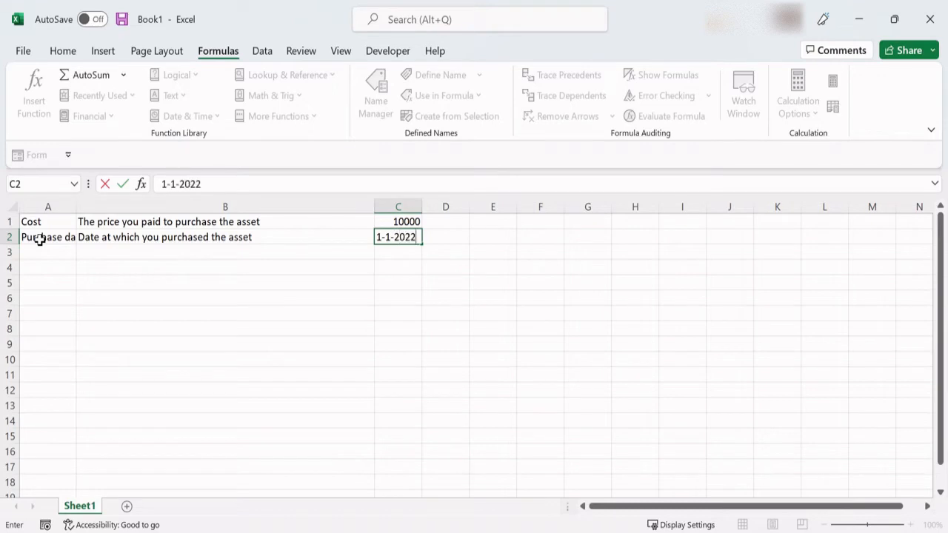
pyautogui.press('Return')
pyautogui.moveTo(77, 208); pyautogui.dragTo(84, 217)
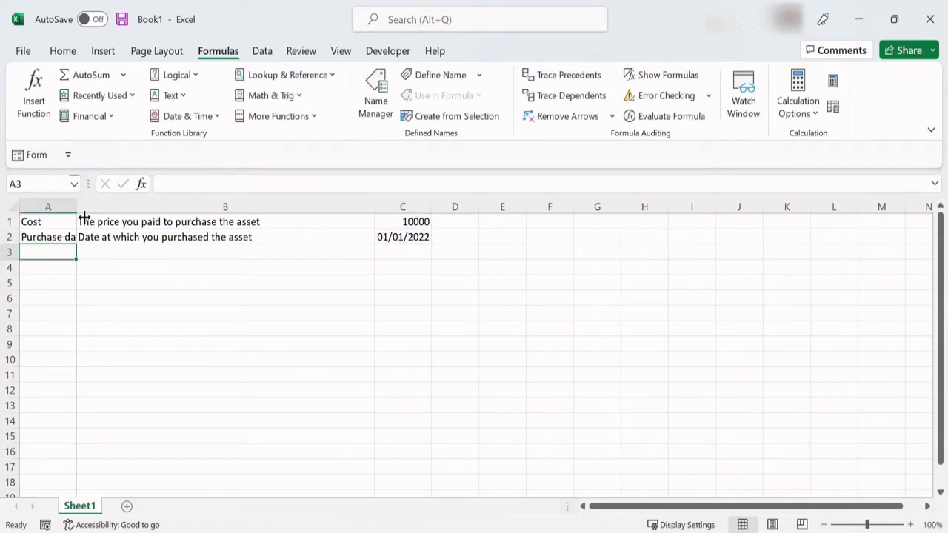
pyautogui.doubleClick(80, 220)
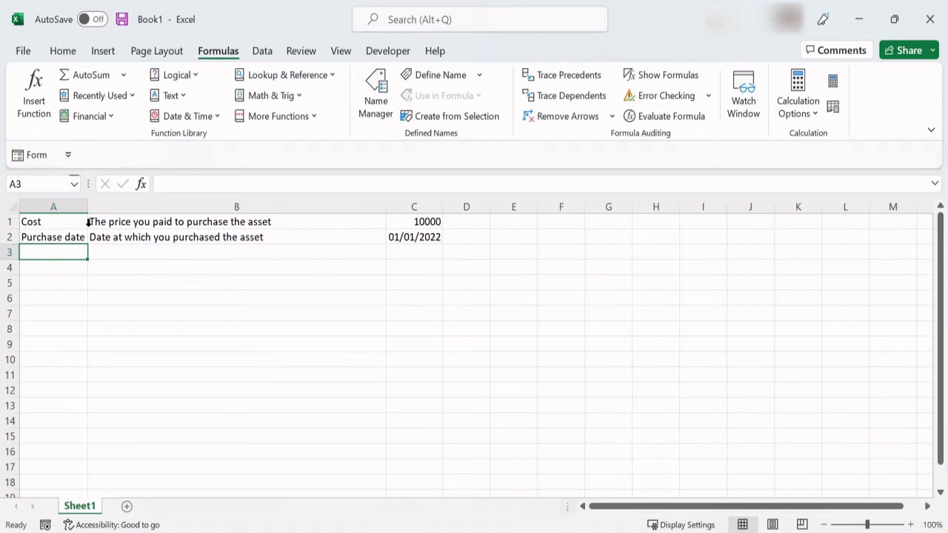
# - Enter the label "First period" in A3 and the description "Date at which first depreciation is calculated" in B3
pyautogui.write('First period')
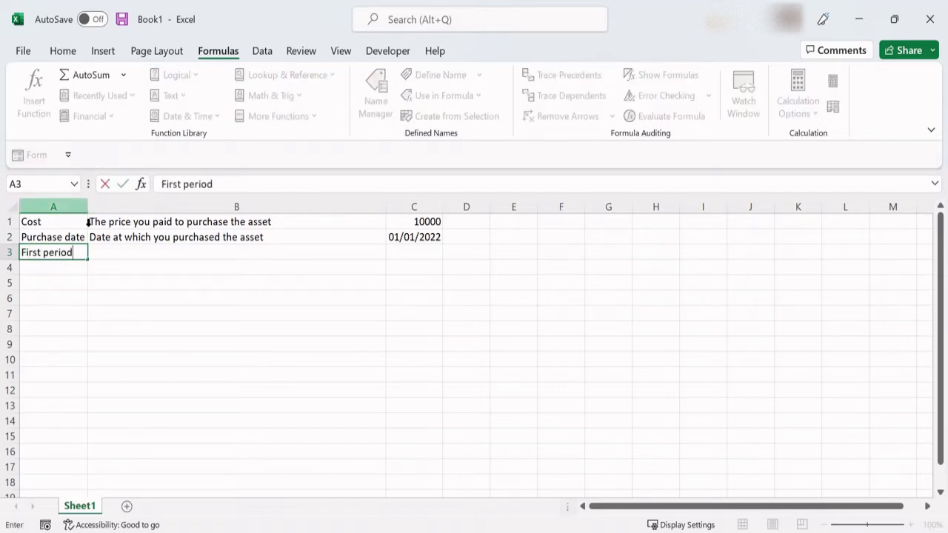
pyautogui.press('Tab')
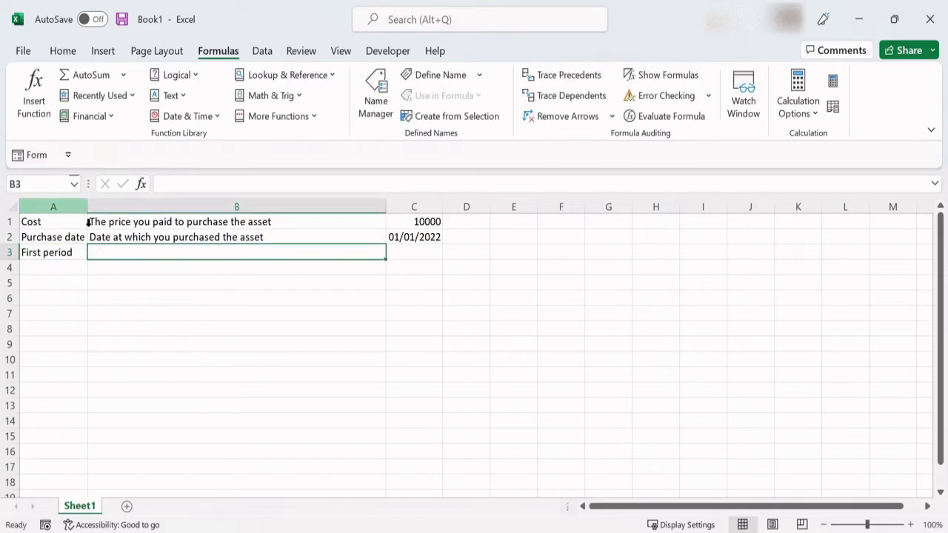
pyautogui.write('Date as')
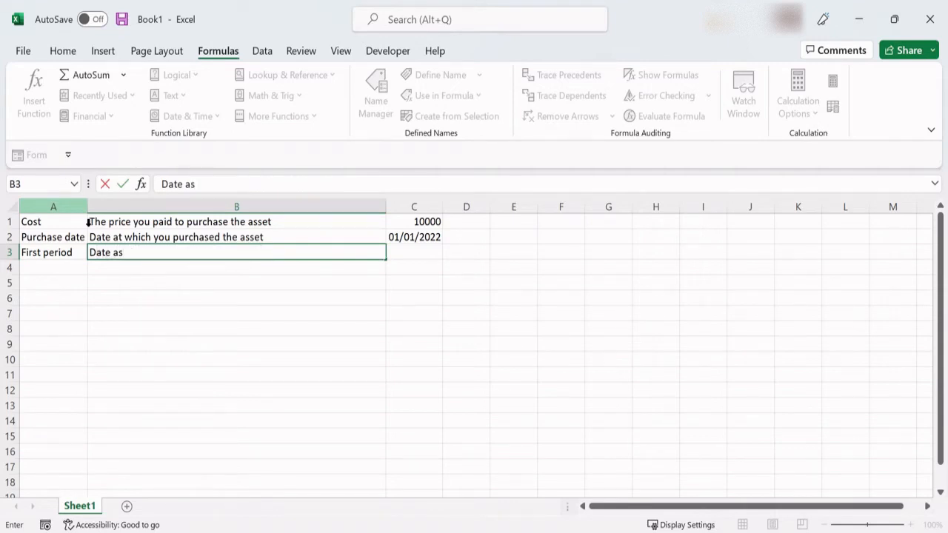
pyautogui.press('BackSpace')
pyautogui.write('t')
pyautogui.write(' whic')
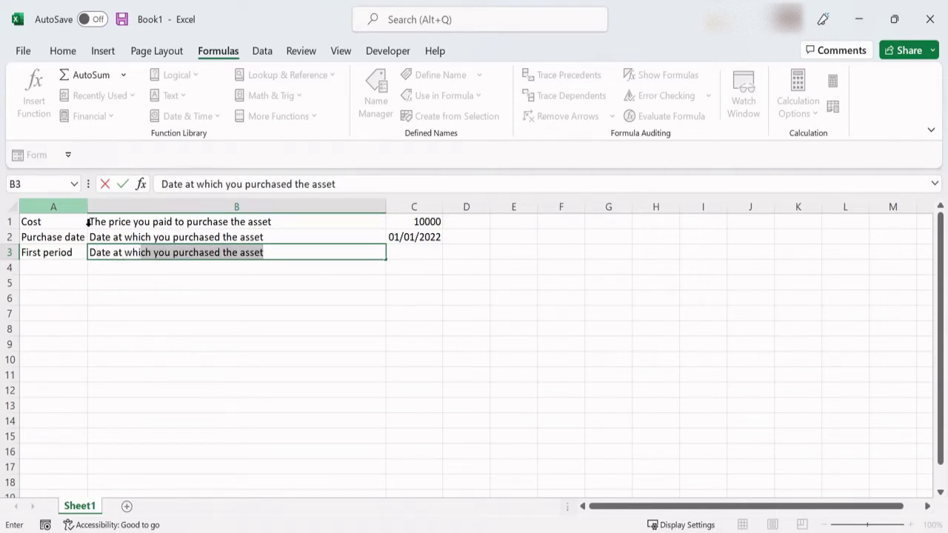
pyautogui.write('h first')
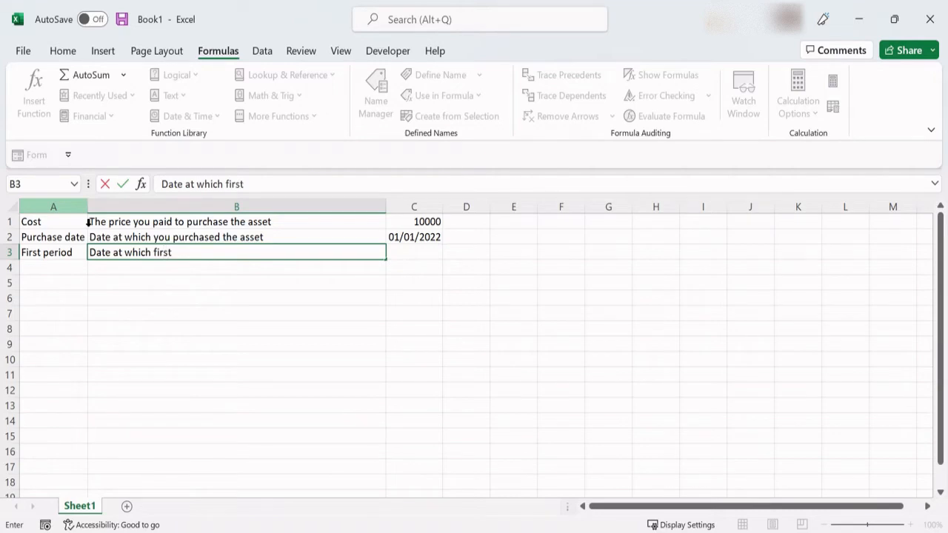
pyautogui.write(' depreciati')
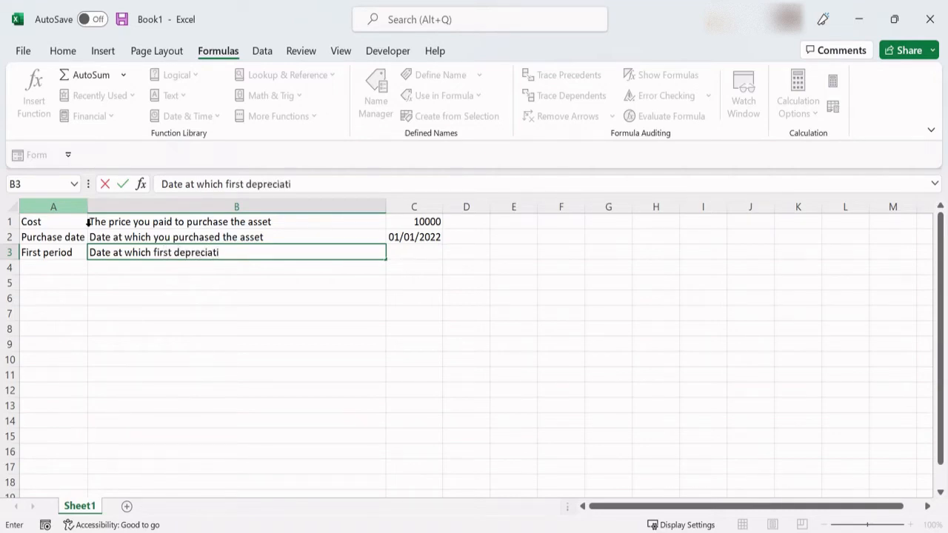
pyautogui.write('on is calculated')
pyautogui.press('Tab')
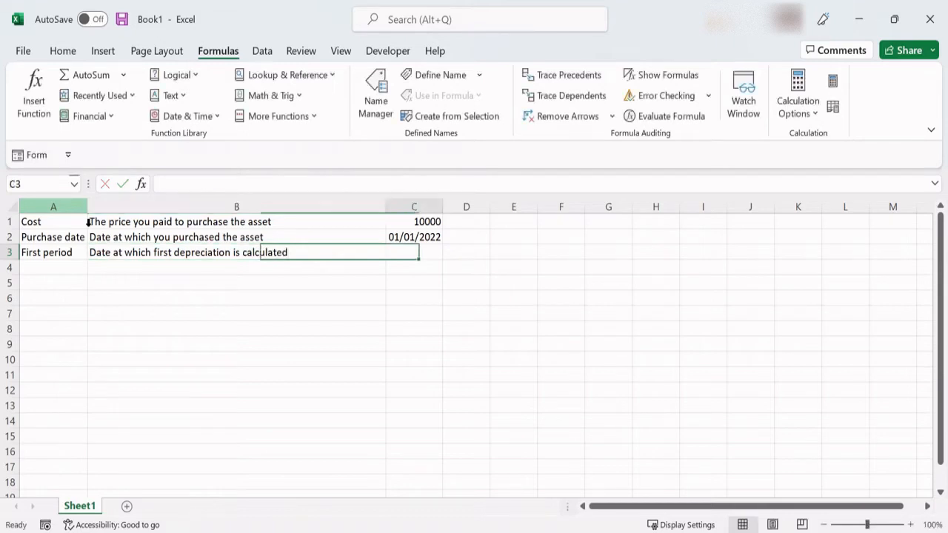
# - Enter 1-1-2023 as the first period date in C3
pyautogui.write('1-1-')
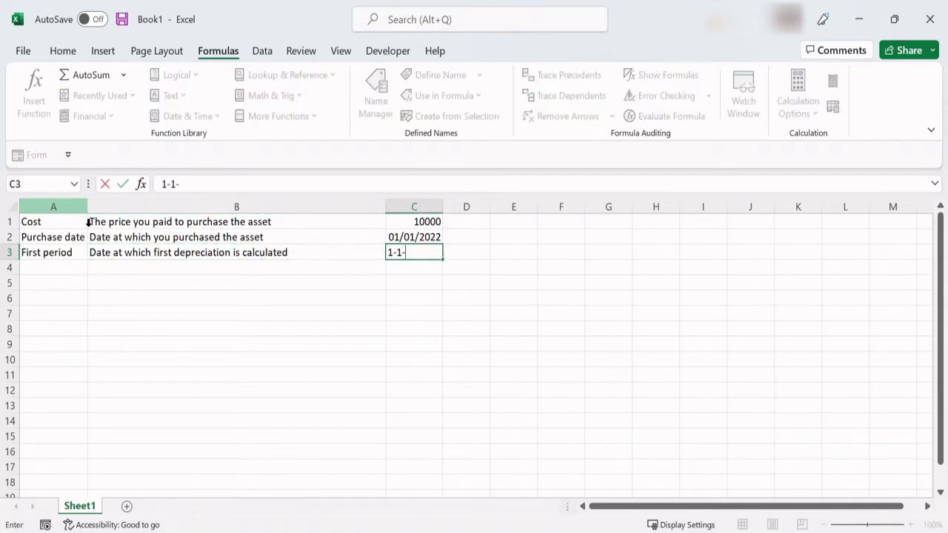
pyautogui.write('2023')
pyautogui.press('Return')
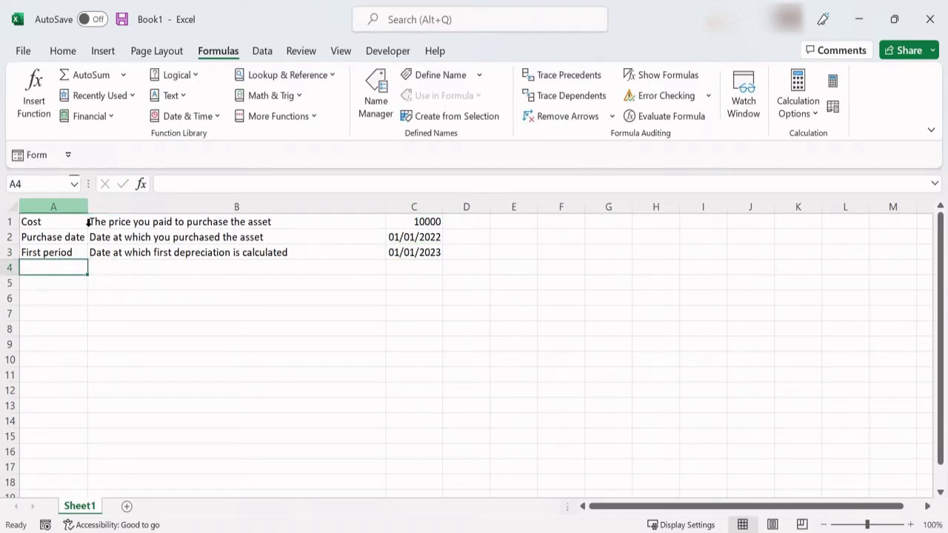
# - Label A4 "Salvage value" and describe it in B4 as "The price at which you expect the asset to sell after depreciation is complete"
pyautogui.write('Sa')
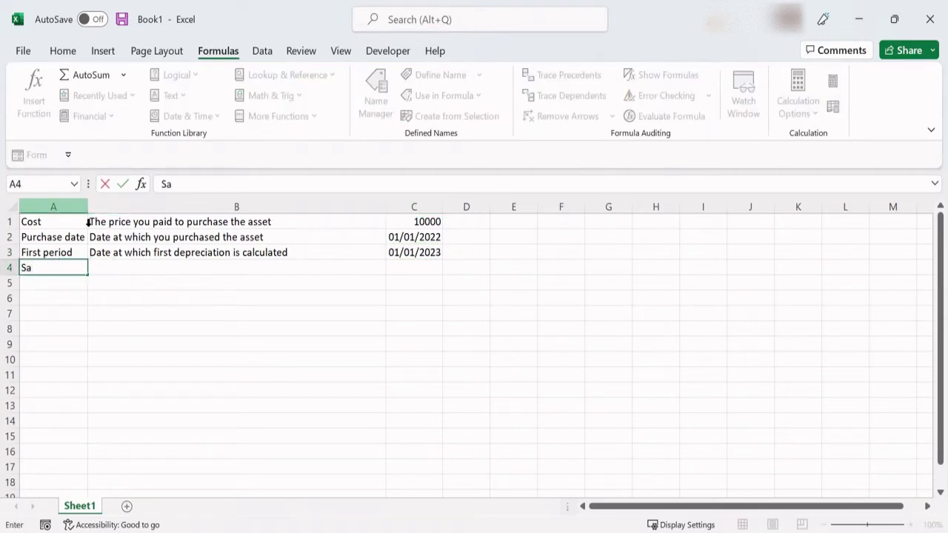
pyautogui.write('lvage value')
pyautogui.press('Tab')
pyautogui.write('The')
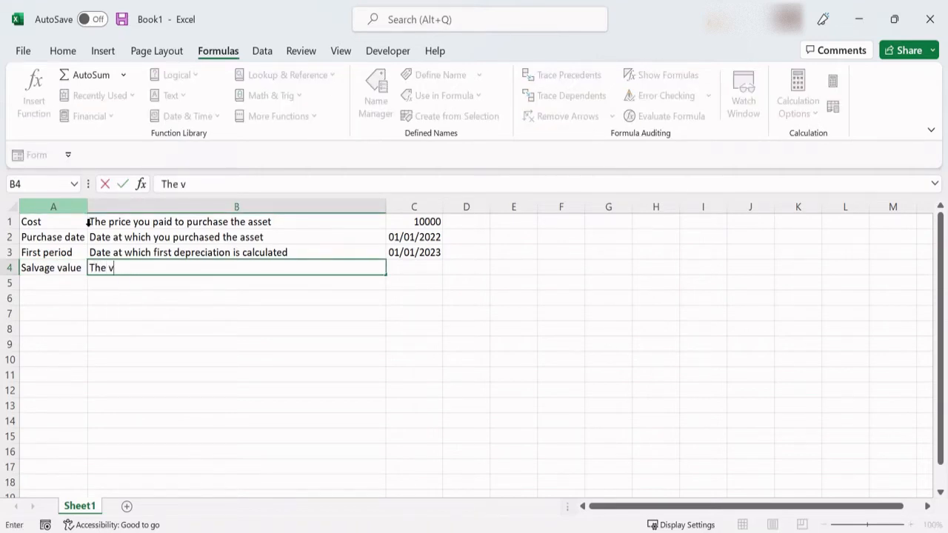
pyautogui.write(' price at t')
pyautogui.press('BackSpace')
pyautogui.write('which')
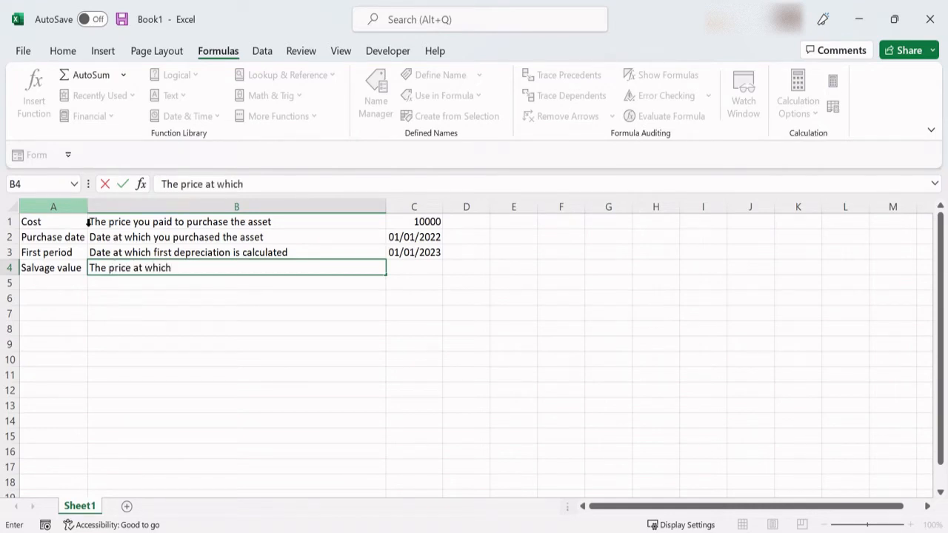
pyautogui.write(' you expect the ass')
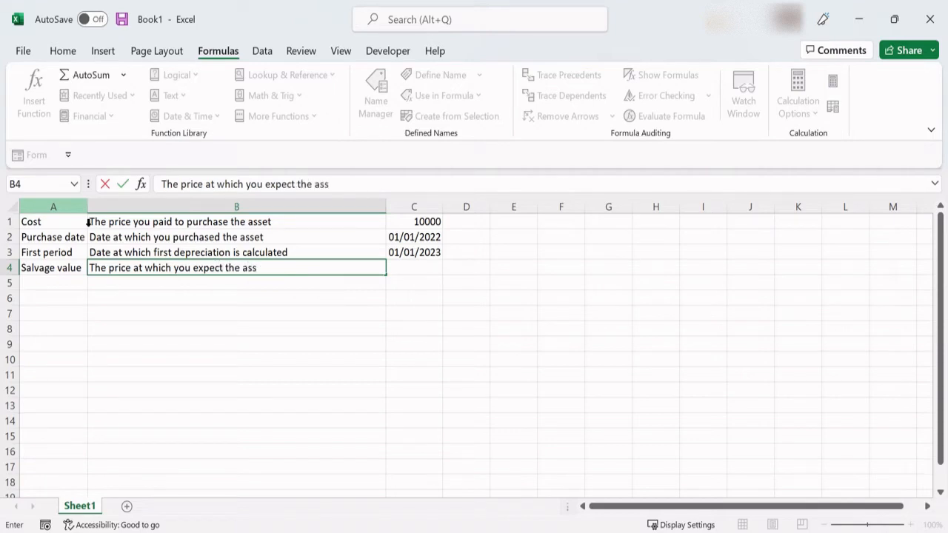
pyautogui.write('et to sell after')
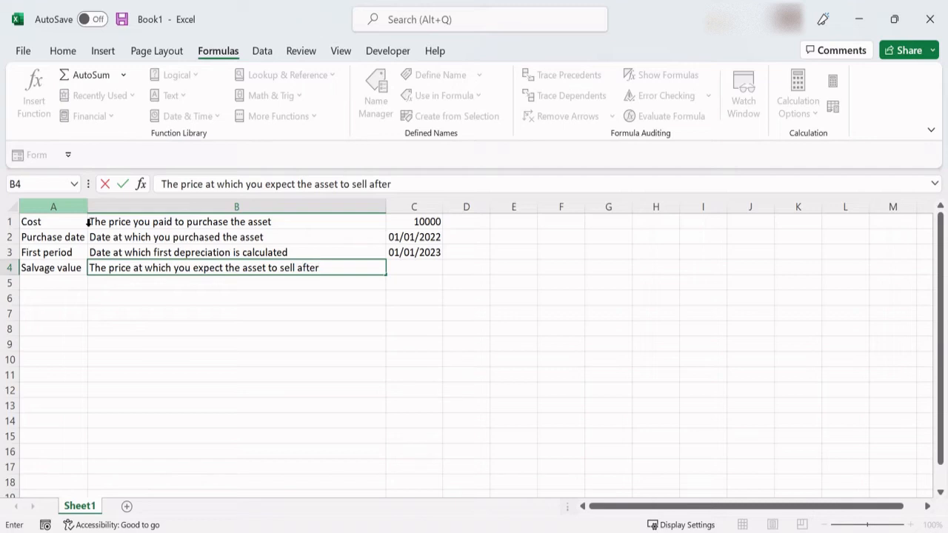
pyautogui.write(' depreciation is complete')
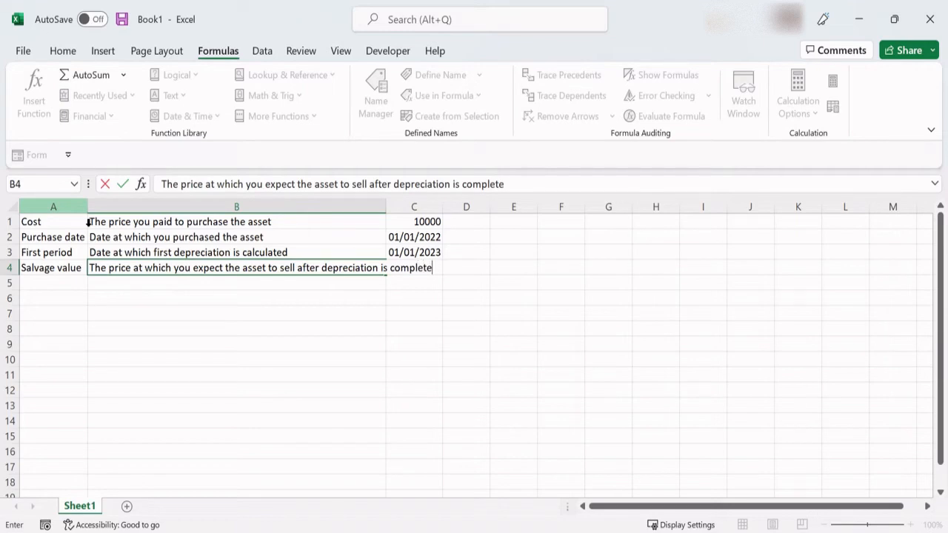
pyautogui.press('Tab')
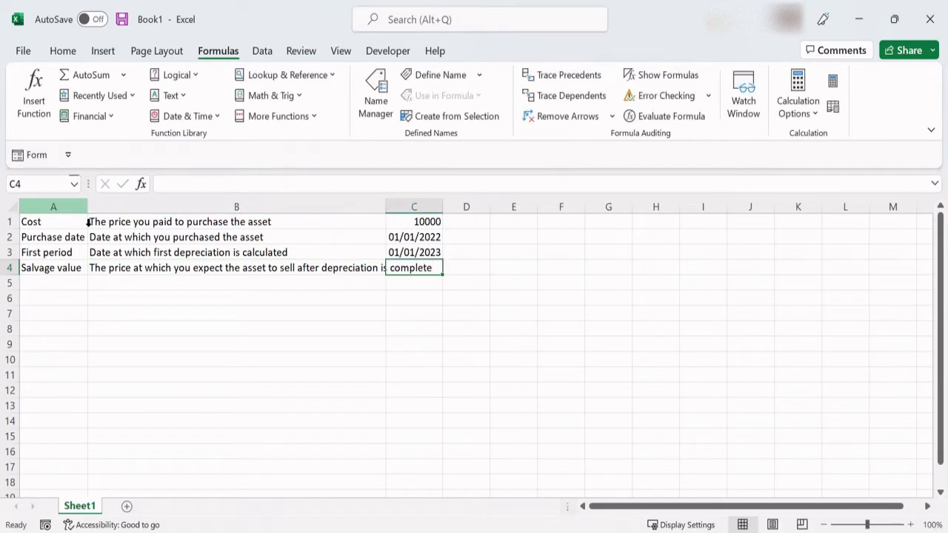
# - Fit column B's width to its descriptions and enter 1000 as the salvage value in C4
pyautogui.doubleClick(392, 218)
pyautogui.write('1000')
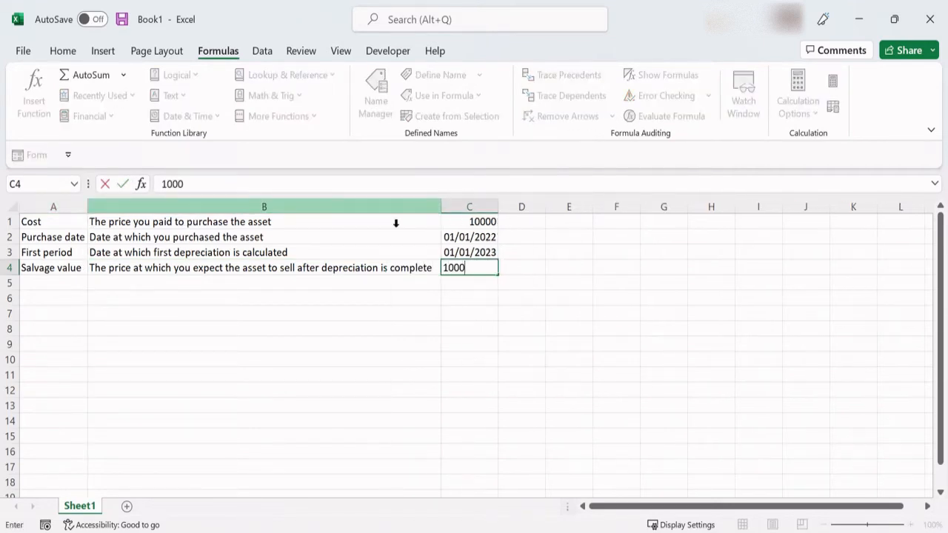
pyautogui.press('Return')
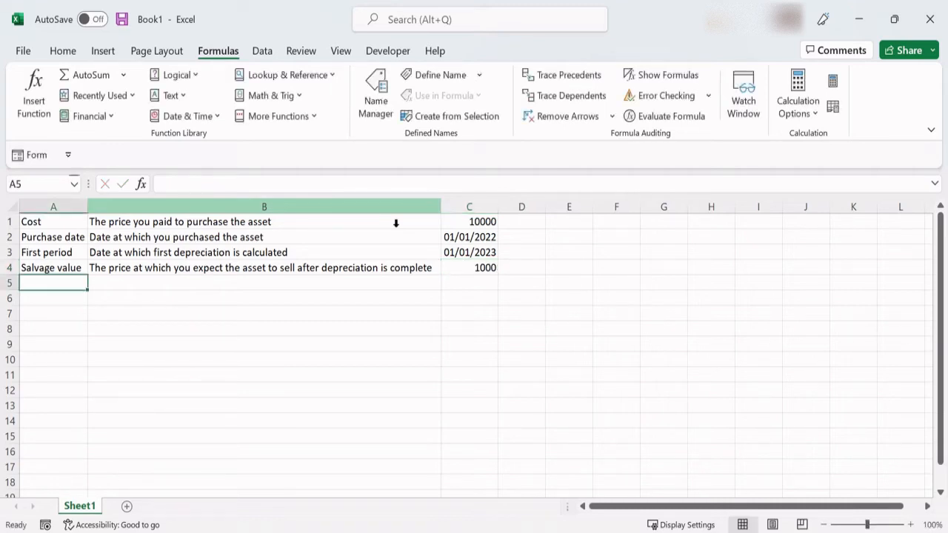
# - Format the cost in C1 and the salvage value in C4 with a thousands separator and no decimal places
pyautogui.click(495, 224)
pyautogui.click(72, 51)
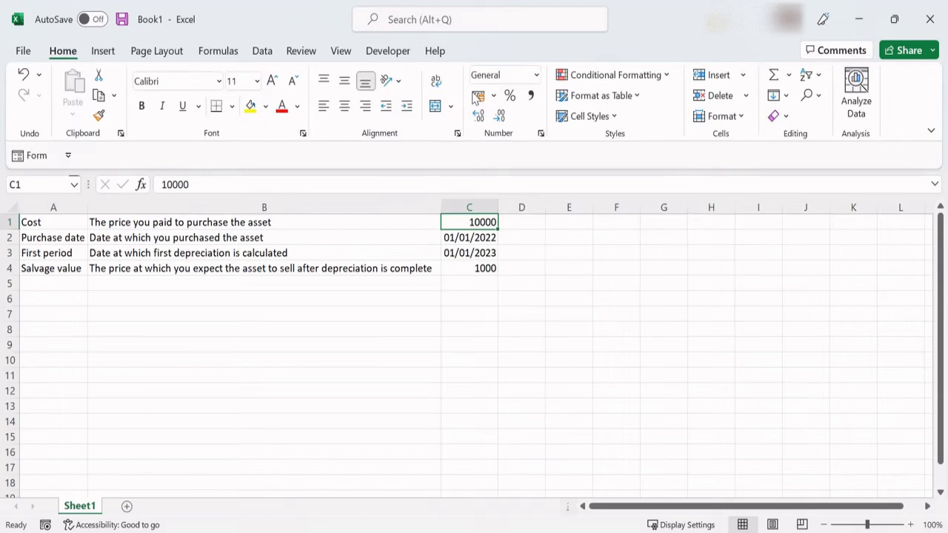
pyautogui.click(530, 95)
pyautogui.click(500, 117)
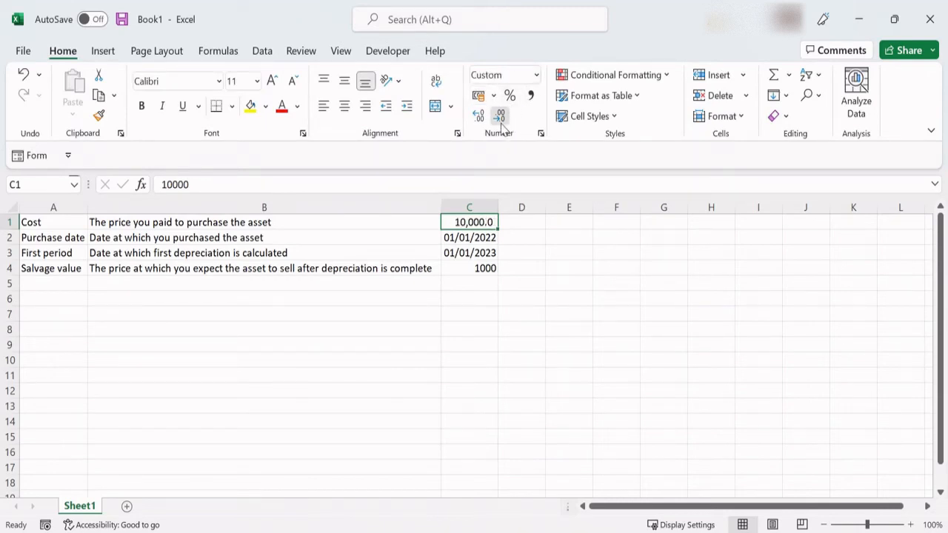
pyautogui.click(500, 117)
pyautogui.click(492, 268)
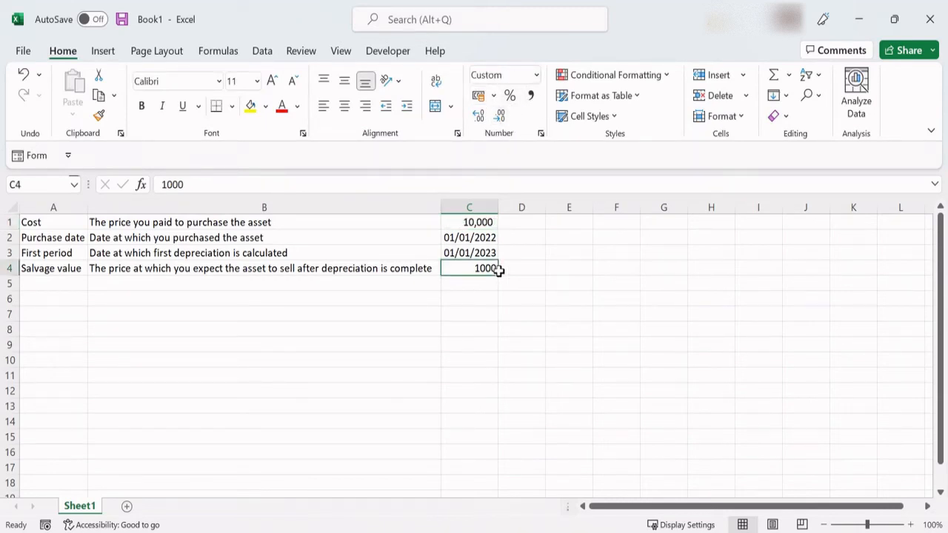
pyautogui.click(528, 95)
pyautogui.click(499, 117)
pyautogui.click(499, 117)
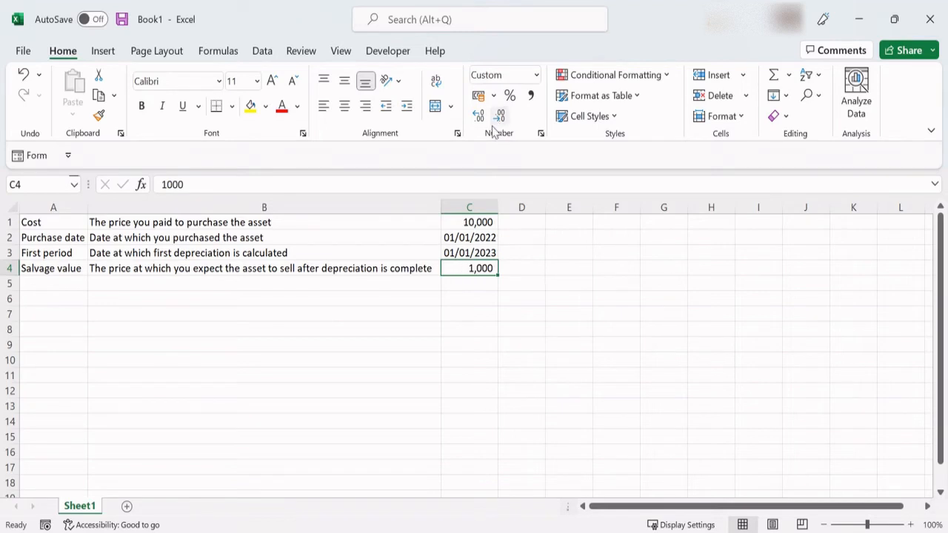
# - Enter the label "Rate" in A5 and the description "Rate at which depreciation is calculated" in B5
pyautogui.click(90, 289)
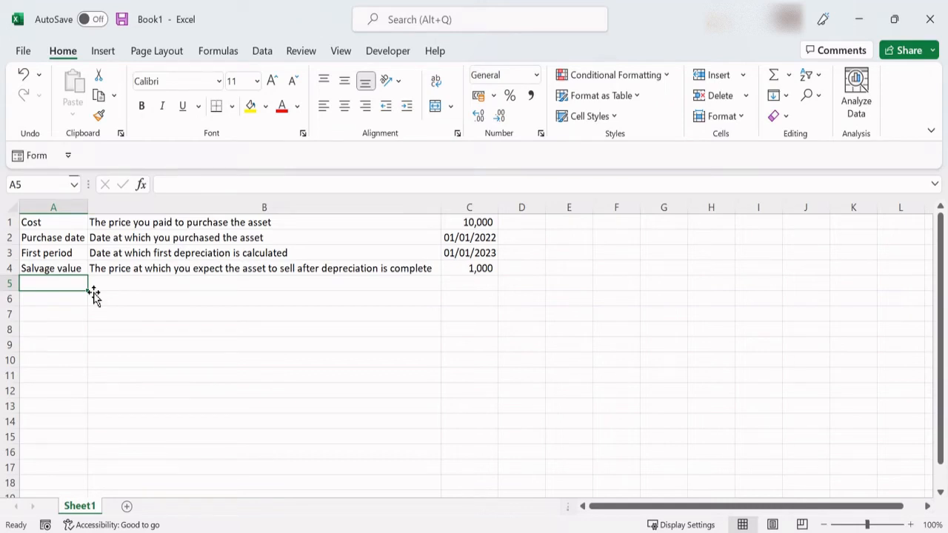
pyautogui.write('Rate')
pyautogui.press('Tab')
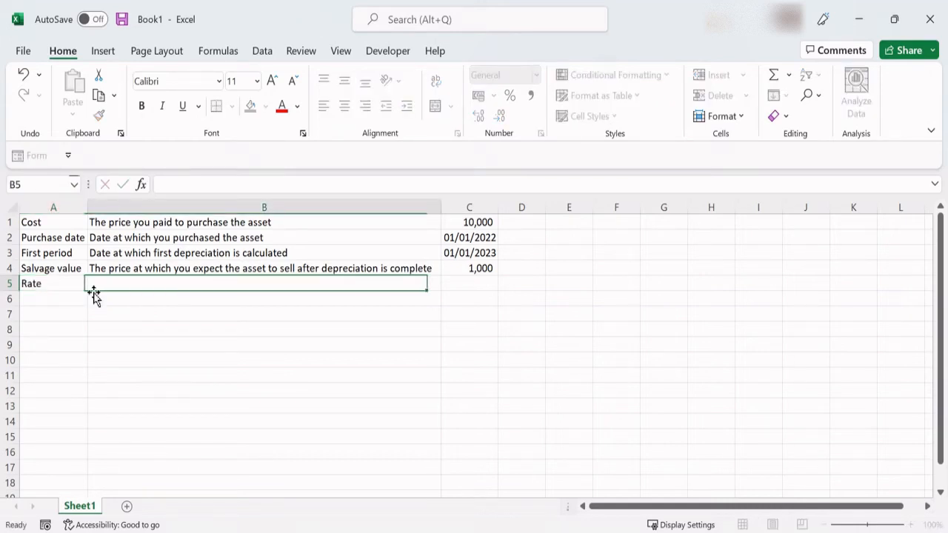
pyautogui.write('Rate a')
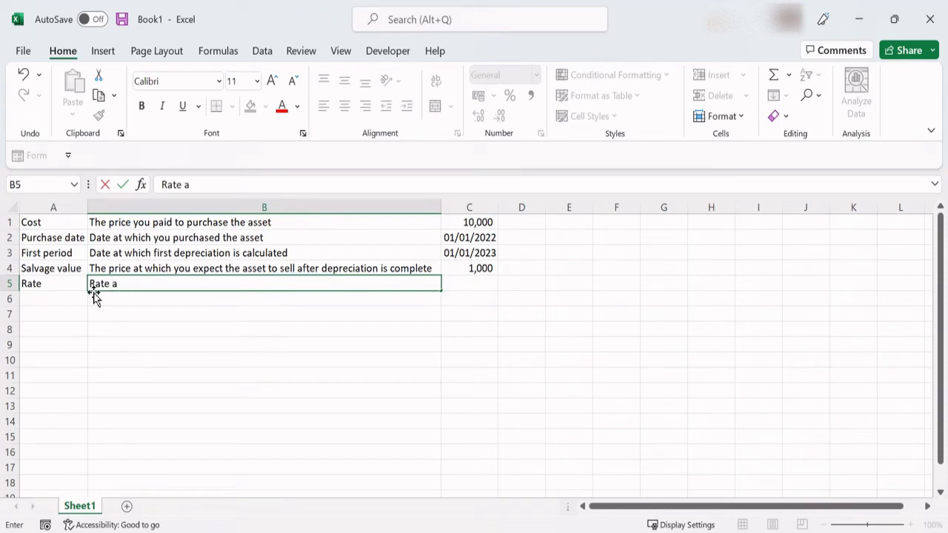
pyautogui.write('t which depreciat')
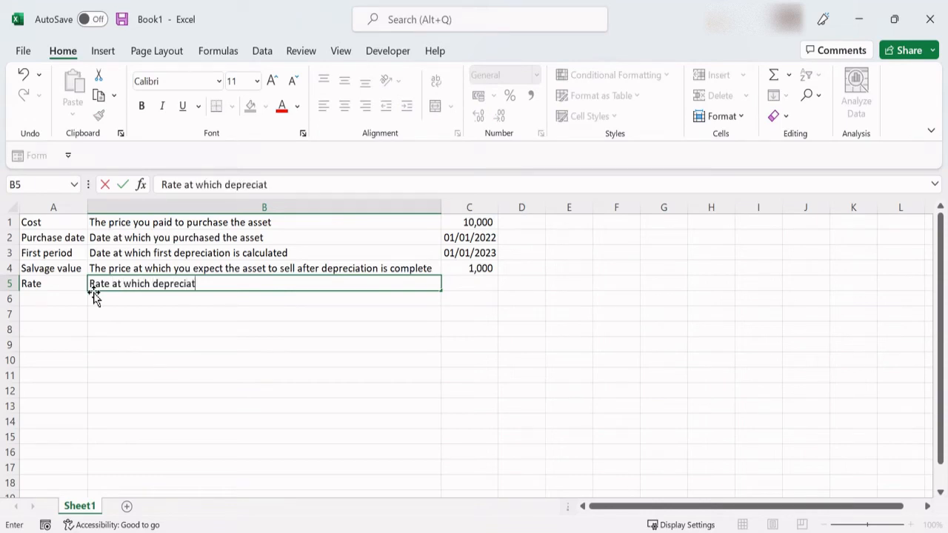
pyautogui.write('ion is calcu')
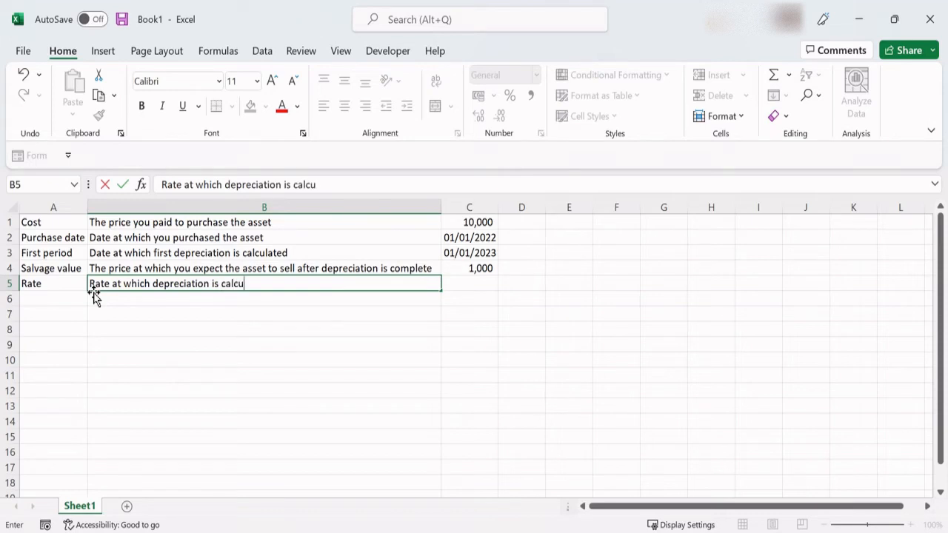
pyautogui.write('lated')
pyautogui.press('Tab')
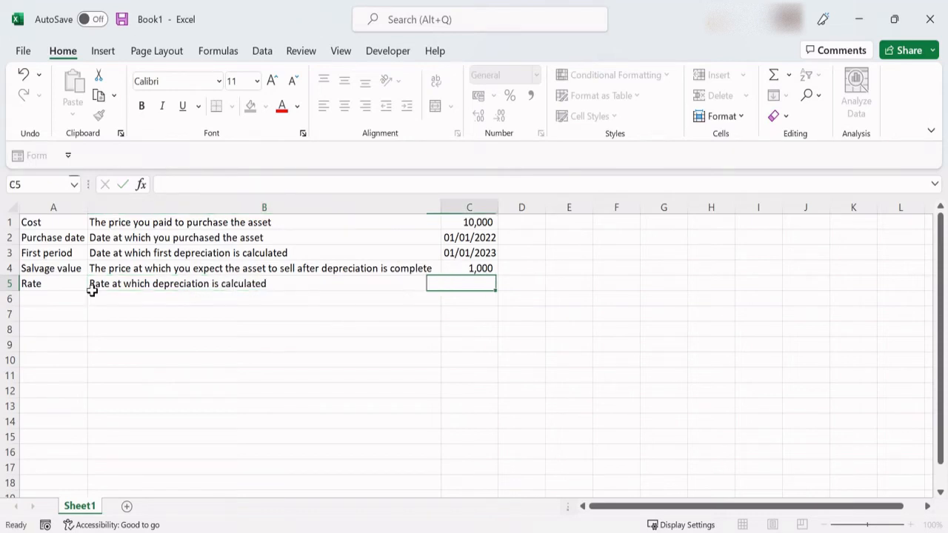
# - Enter 15% as the depreciation rate in C5
pyautogui.write('15')
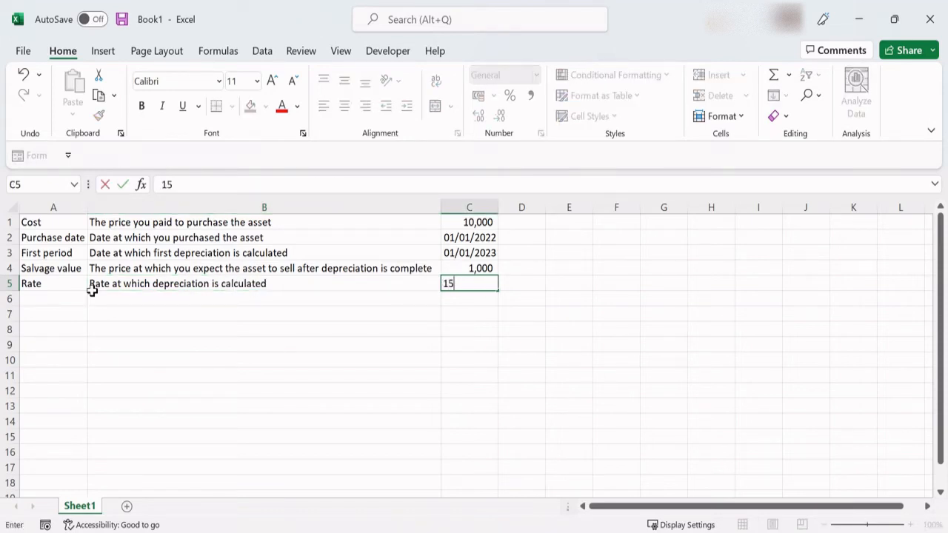
pyautogui.write('%')
pyautogui.press('Return')
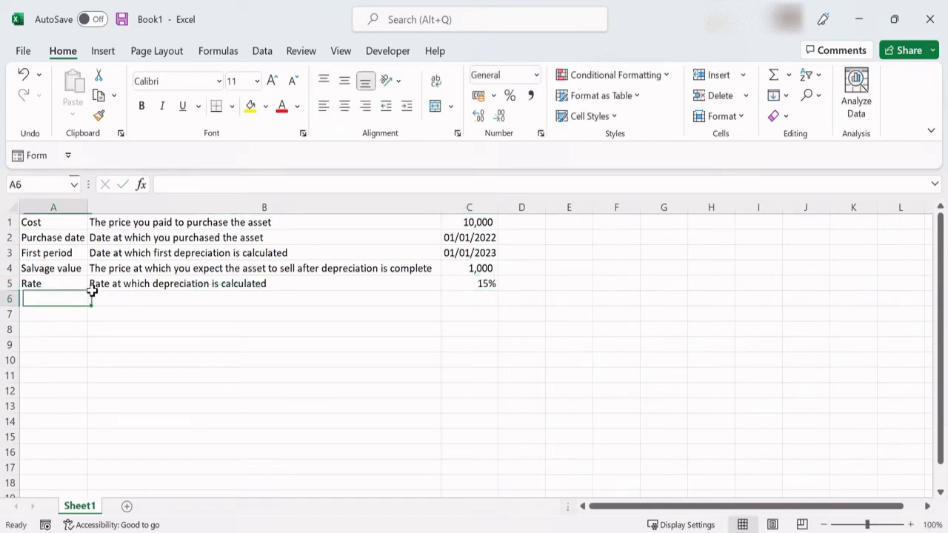
# - Label A6 "Period" and describe it in B6 as "The period for which you want to calculate the depreciation"
pyautogui.press('Return')
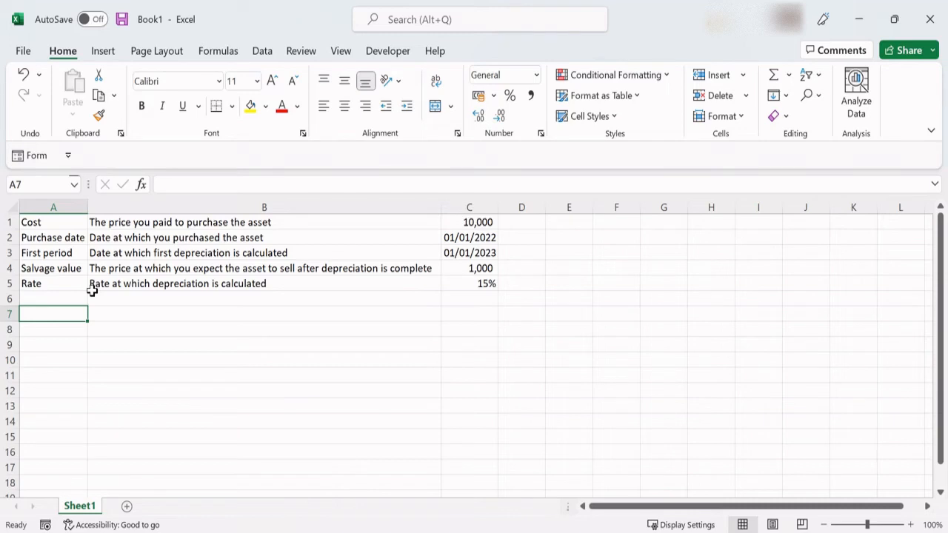
pyautogui.press('Up')
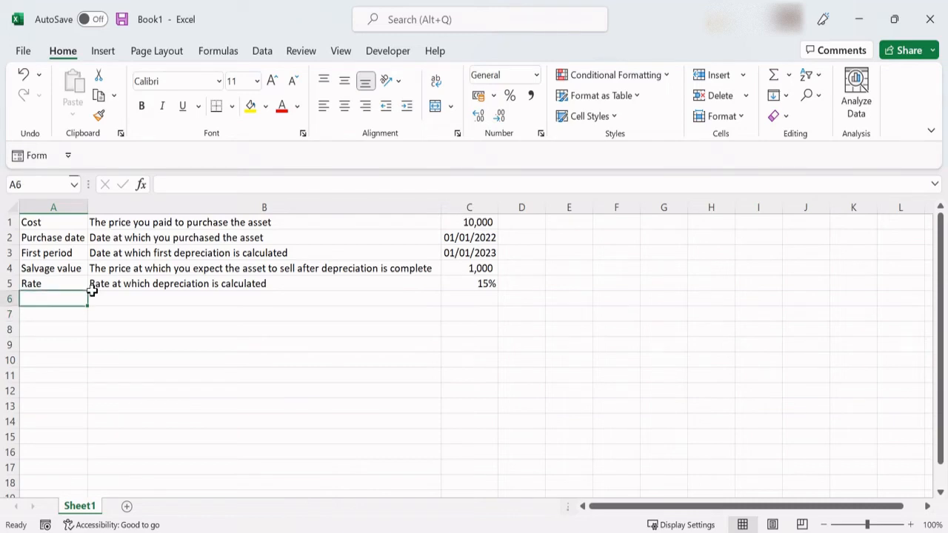
pyautogui.write('Perdio')
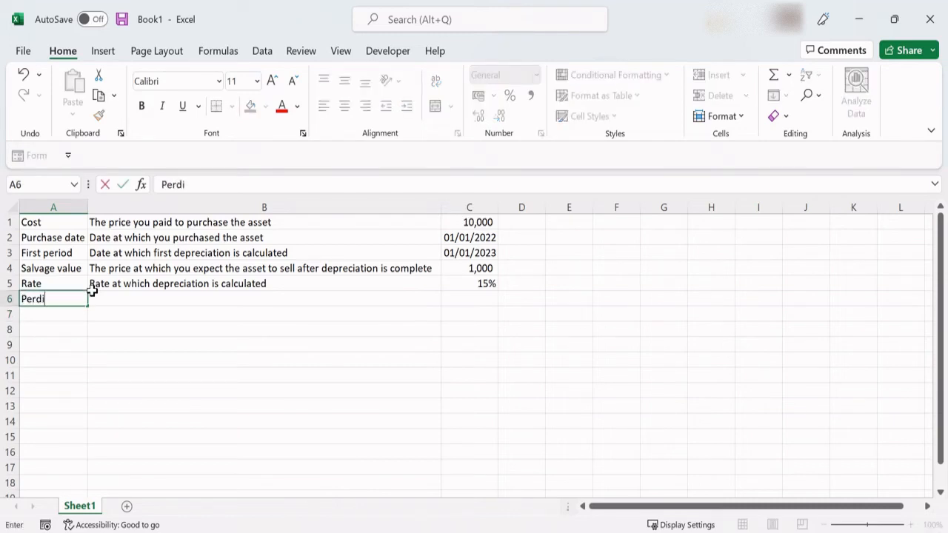
pyautogui.press('BackSpace')
pyautogui.press('BackSpace')
pyautogui.press('BackSpace')
pyautogui.write('iod')
pyautogui.press('Tab')
pyautogui.write('The')
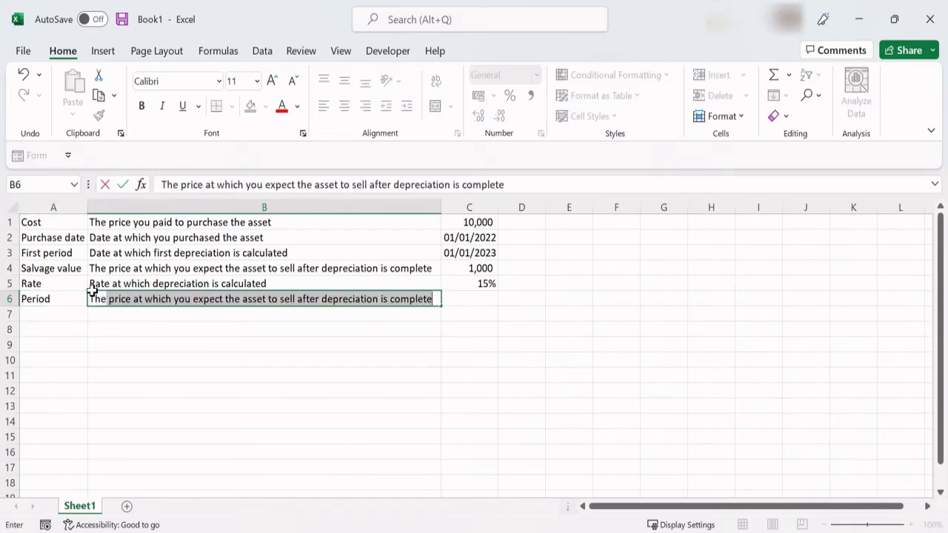
pyautogui.write(' p')
pyautogui.press('BackSpace')
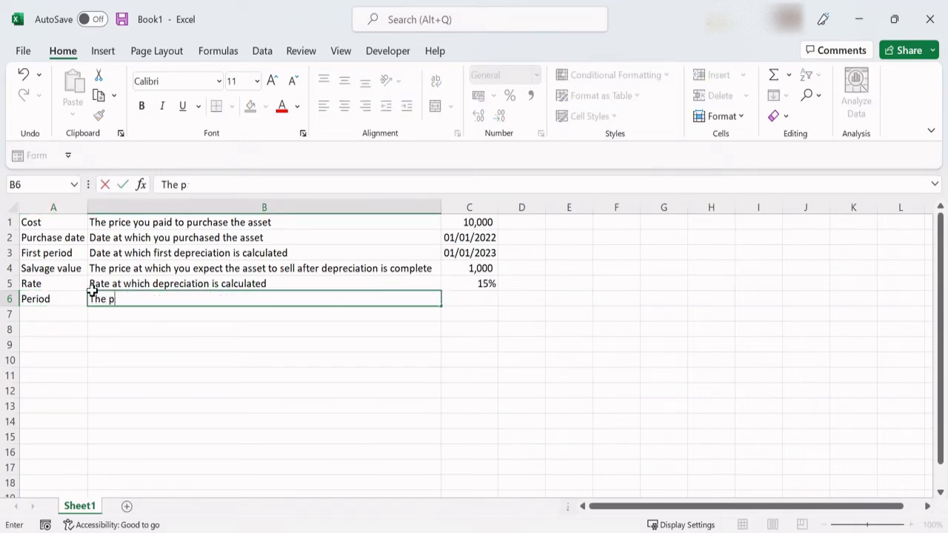
pyautogui.write('eriod for which ')
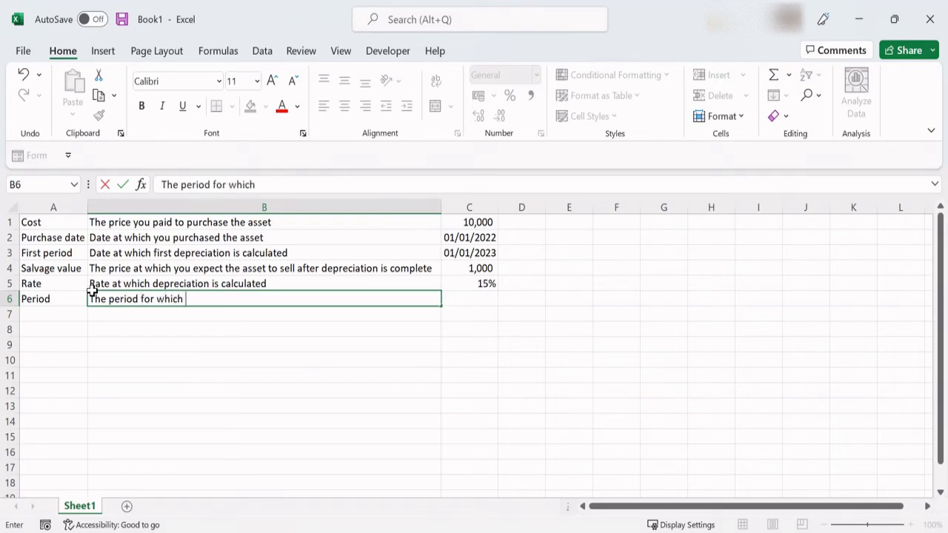
pyautogui.write('you want to c')
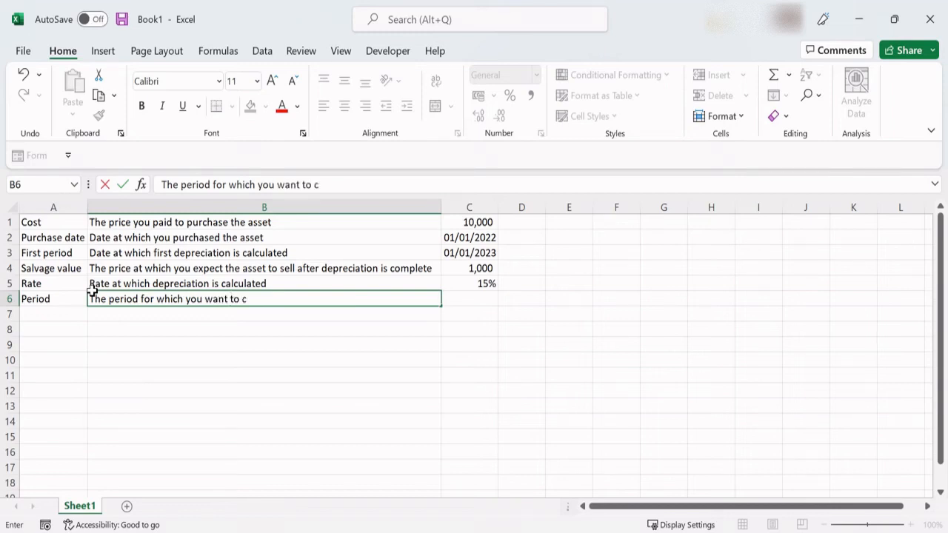
pyautogui.write('alculate the')
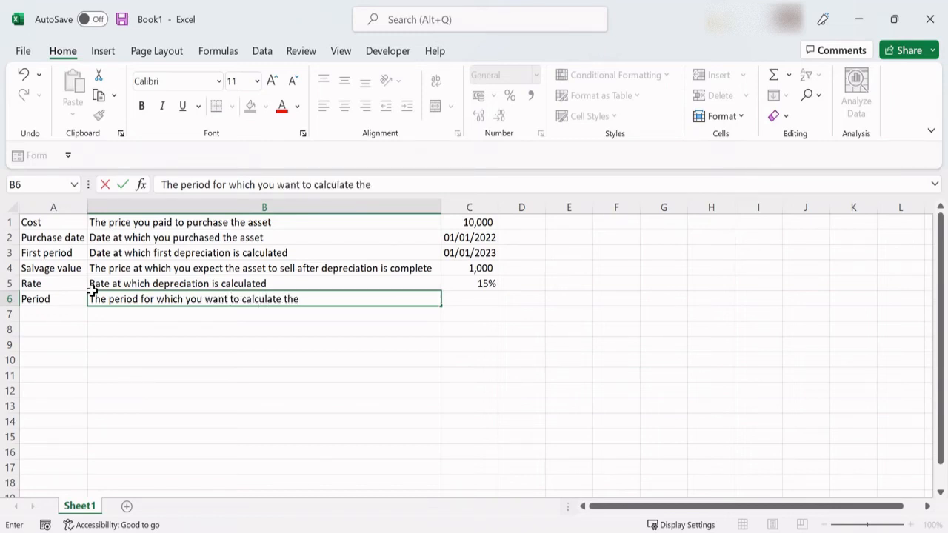
pyautogui.write(' depreciation')
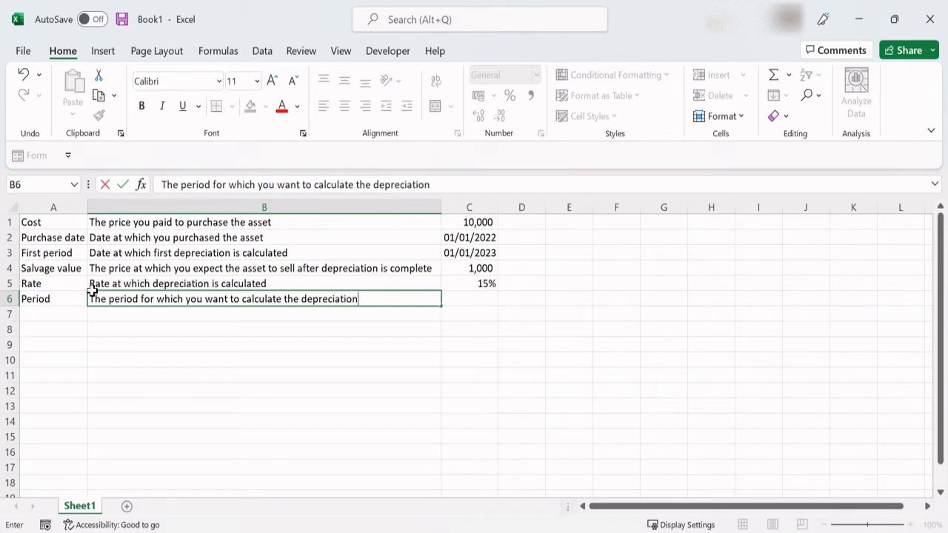
# - Enter 0 as the period value in C6
pyautogui.press('Tab')
pyautogui.write('0')
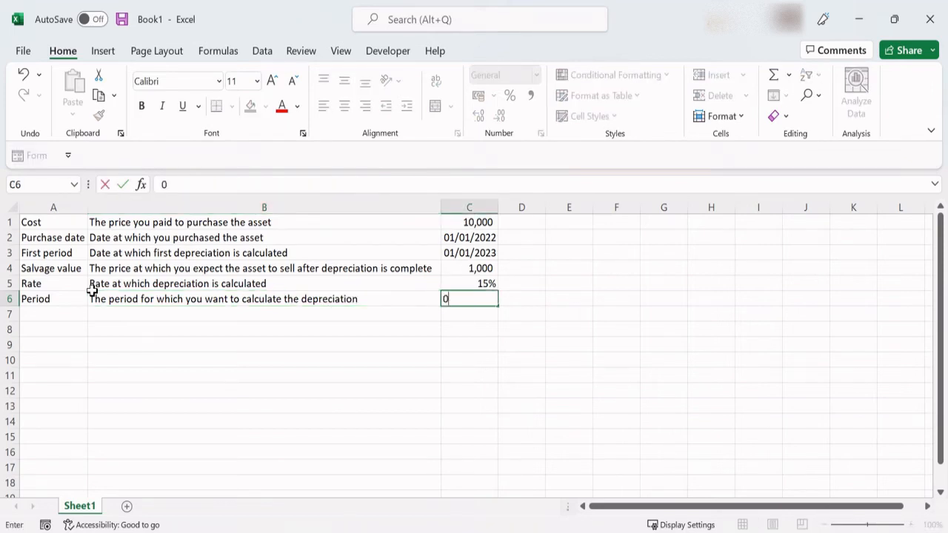
pyautogui.press('Return')
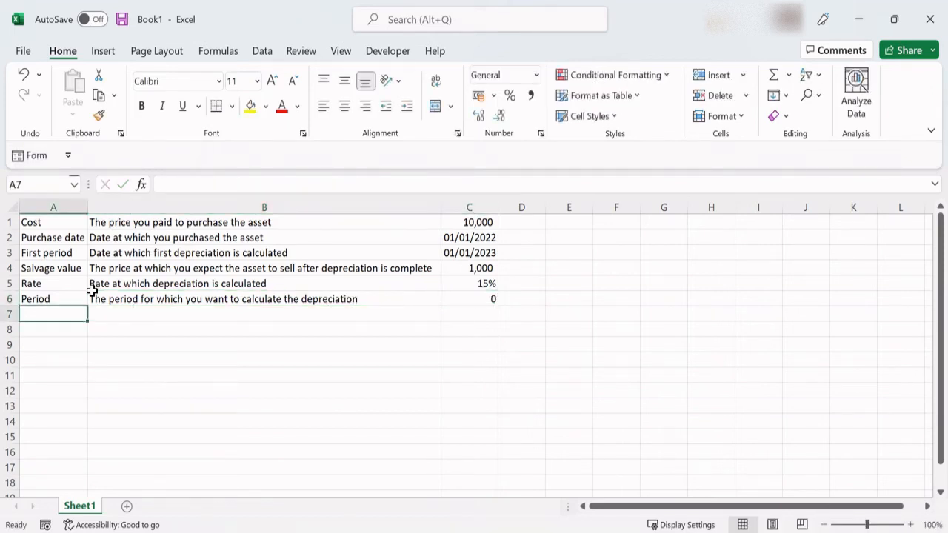
# - Insert the AMORDEGRC function in D6 with C1 as cost, C2 as purchase date, C3 as first period and C4 as salvage value
pyautogui.click(530, 302)
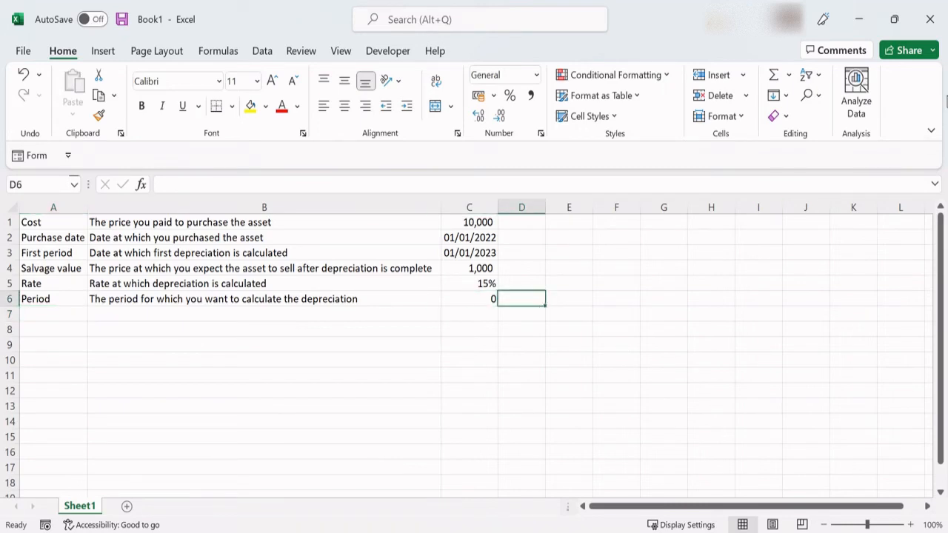
pyautogui.click(219, 52)
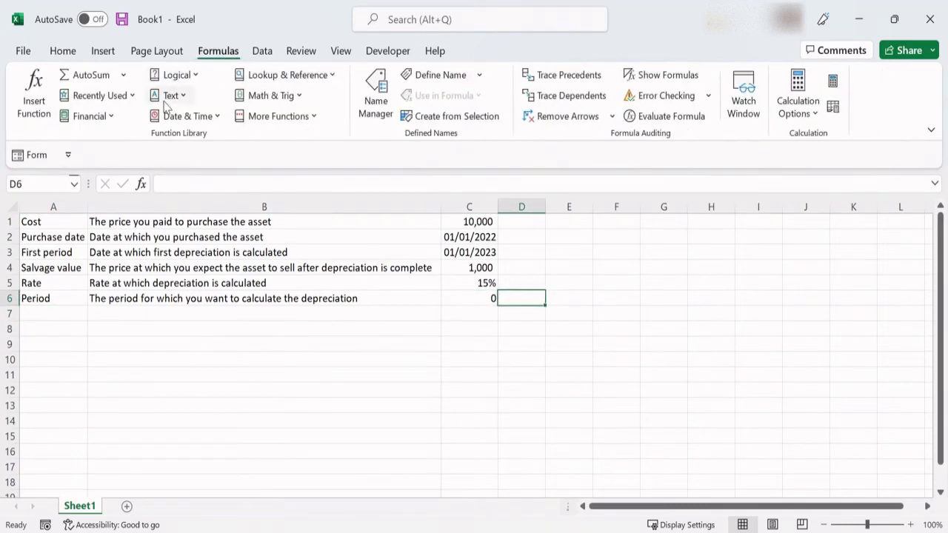
pyautogui.click(120, 187)
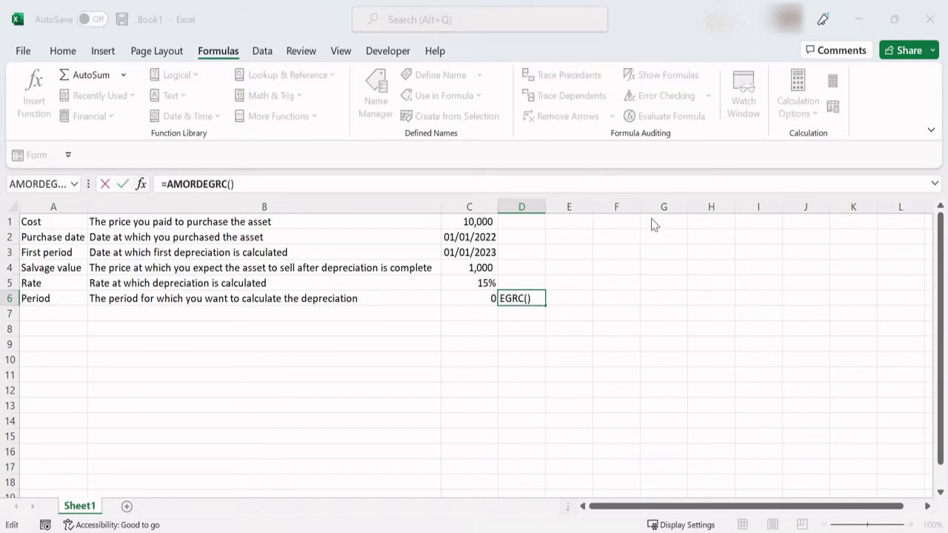
pyautogui.click(471, 224)
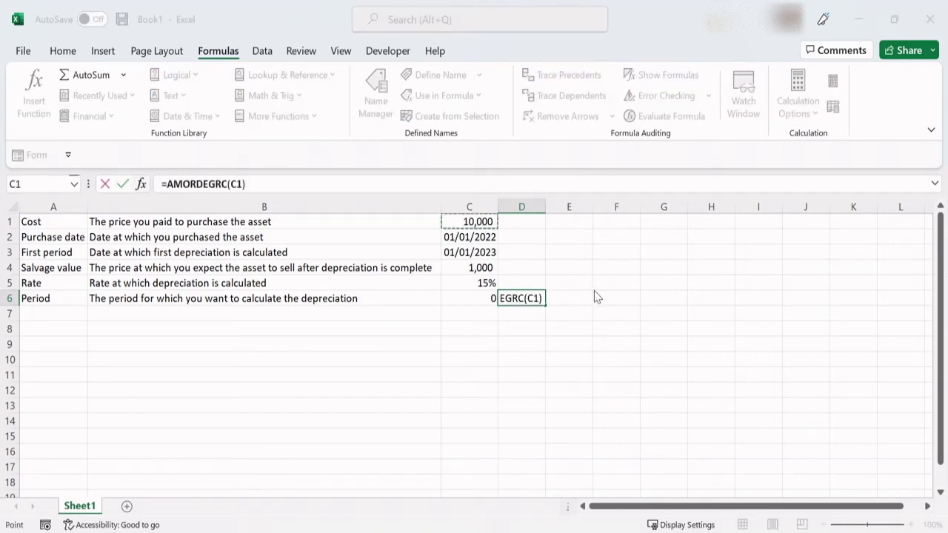
pyautogui.write(',')
pyautogui.click(472, 237)
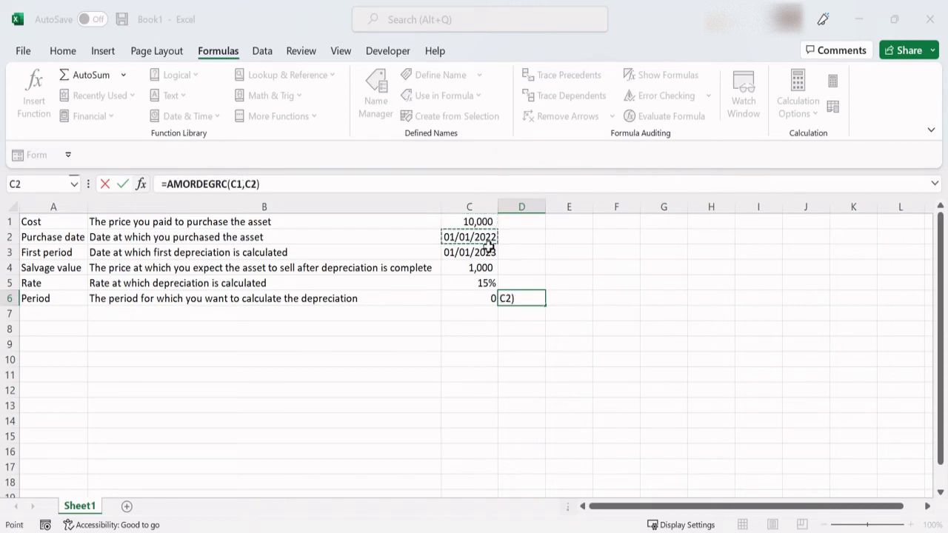
pyautogui.write(',')
pyautogui.click(471, 252)
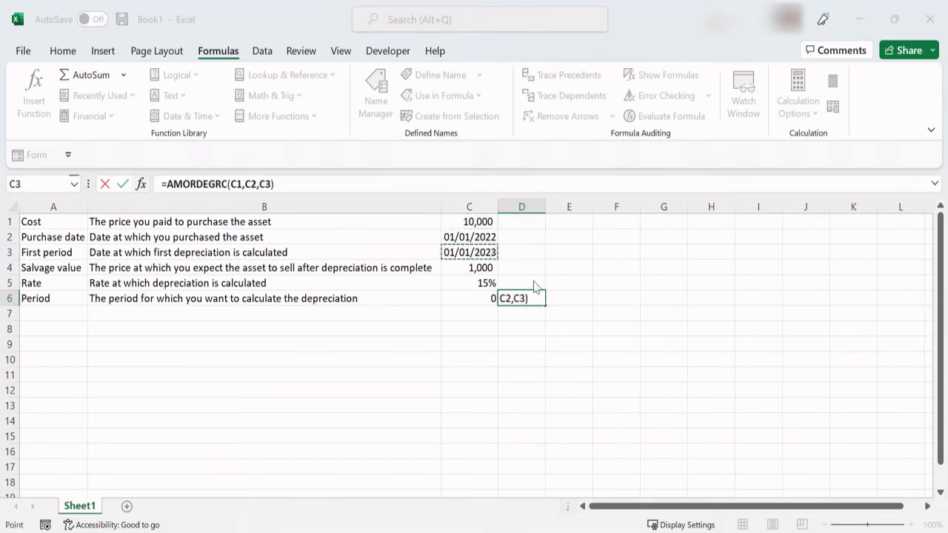
pyautogui.write(',')
pyautogui.click(471, 268)
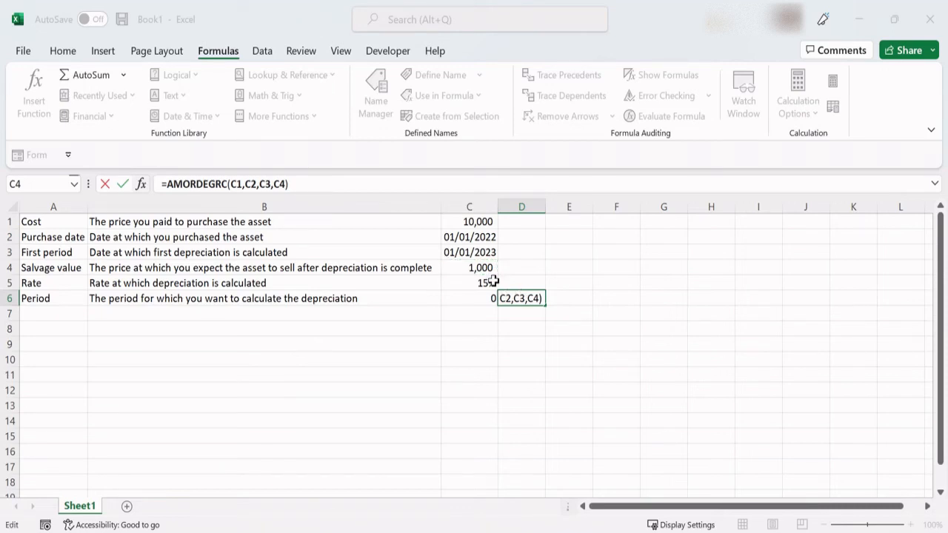
# - Complete the AMORDEGRC formula in D6 with C6 as the period and C5 as the rate
pyautogui.write(',')
pyautogui.click(474, 298)
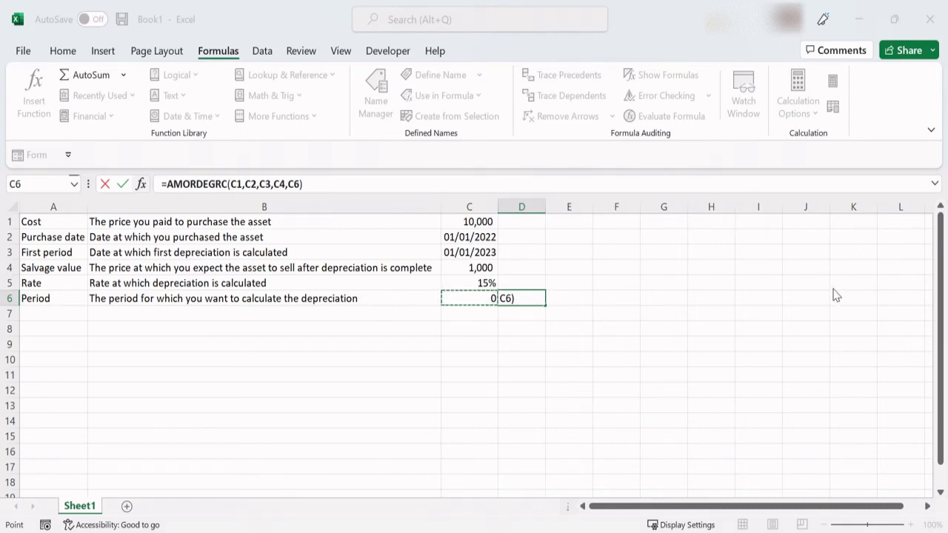
pyautogui.press('F2')
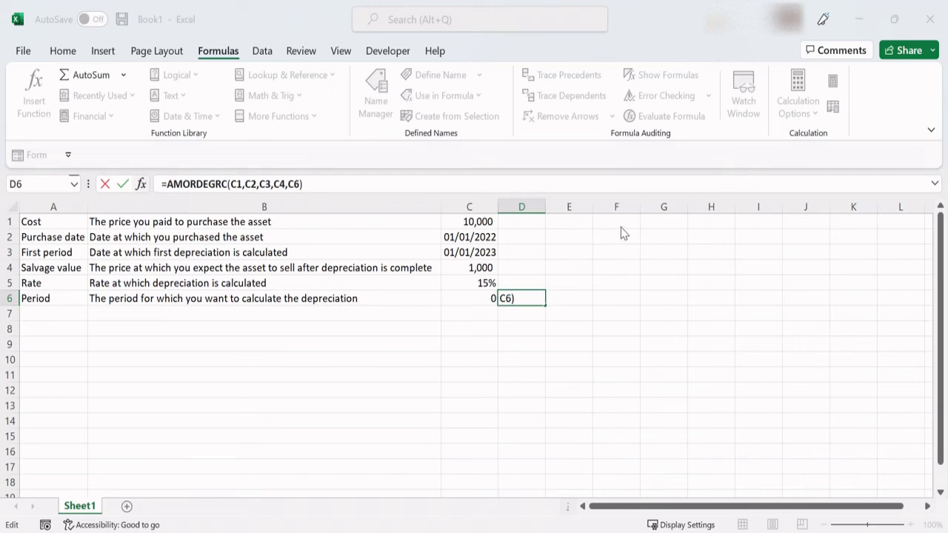
pyautogui.write(',')
pyautogui.press('Left')
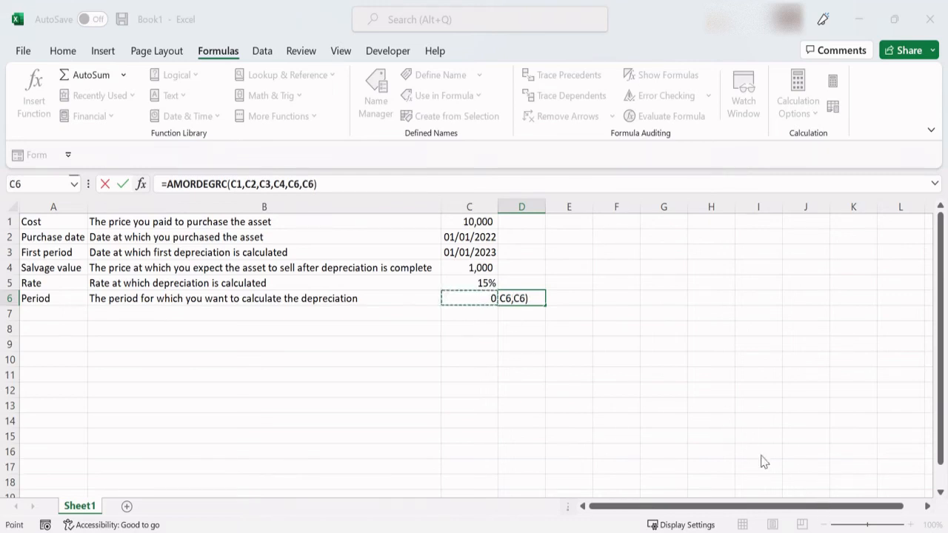
pyautogui.click(465, 283)
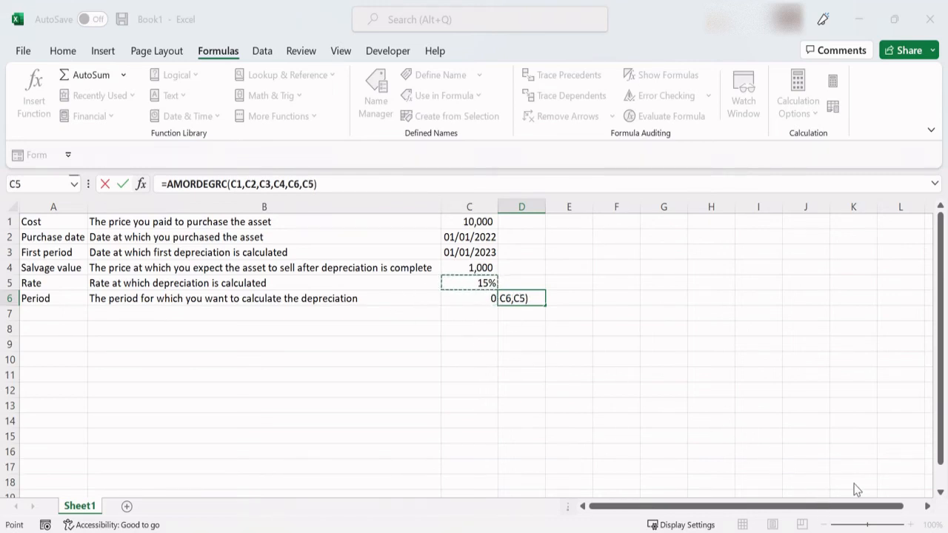
pyautogui.press('F2')
pyautogui.hotkey('ctrl', 'Return')
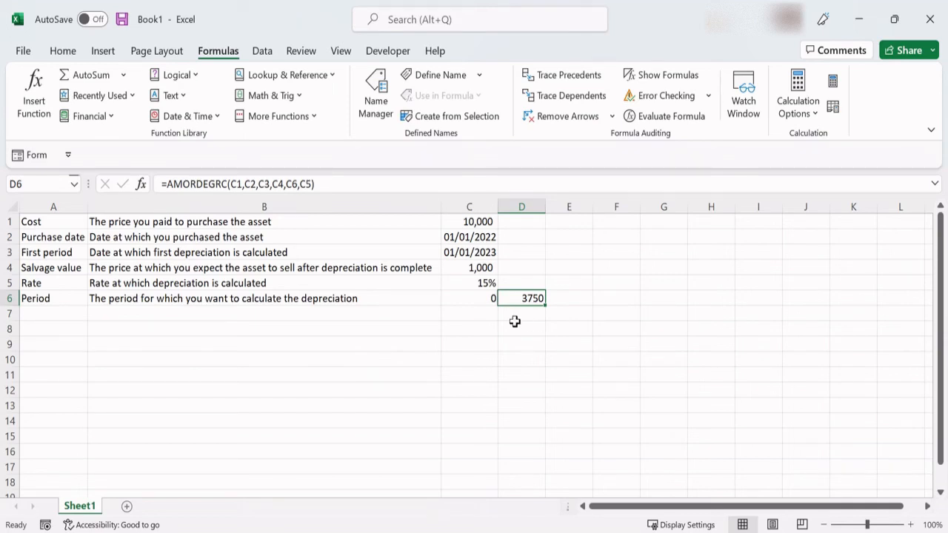
# - Lock the rows of the first five references in the D6 formula as C$1, C$2, C$3, C$4 and C$6
pyautogui.click(246, 185)
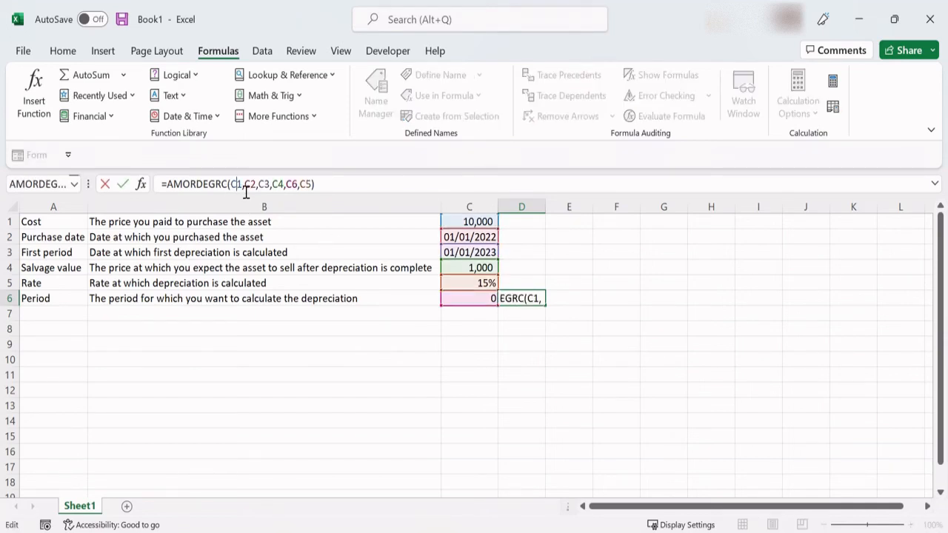
pyautogui.press('F4')
pyautogui.press('F4')
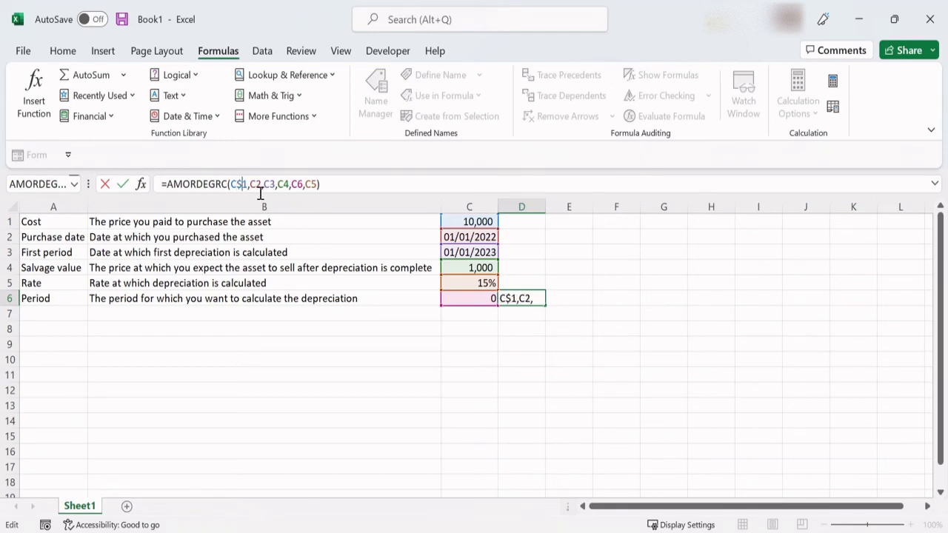
pyautogui.press('F4')
pyautogui.press('F4')
pyautogui.click(282, 195)
pyautogui.press('F4')
pyautogui.press('F4')
pyautogui.press('F4')
pyautogui.press('F4')
pyautogui.click(319, 190)
pyautogui.press('F4')
pyautogui.press('F4')
pyautogui.click(335, 191)
pyautogui.press('Return')
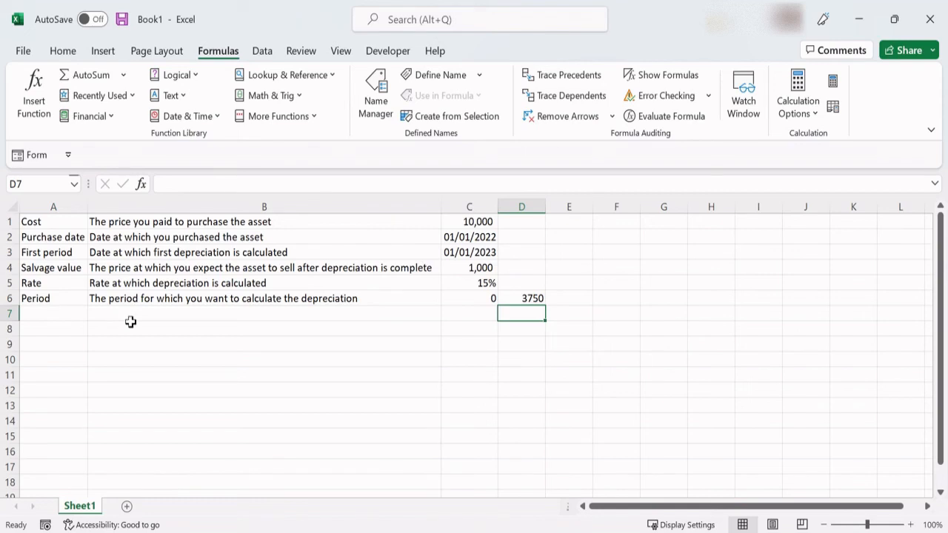
# - Enter 1 as the next period in C7 and extend the period series down to 10 in C16
pyautogui.click(489, 317)
pyautogui.write('1')
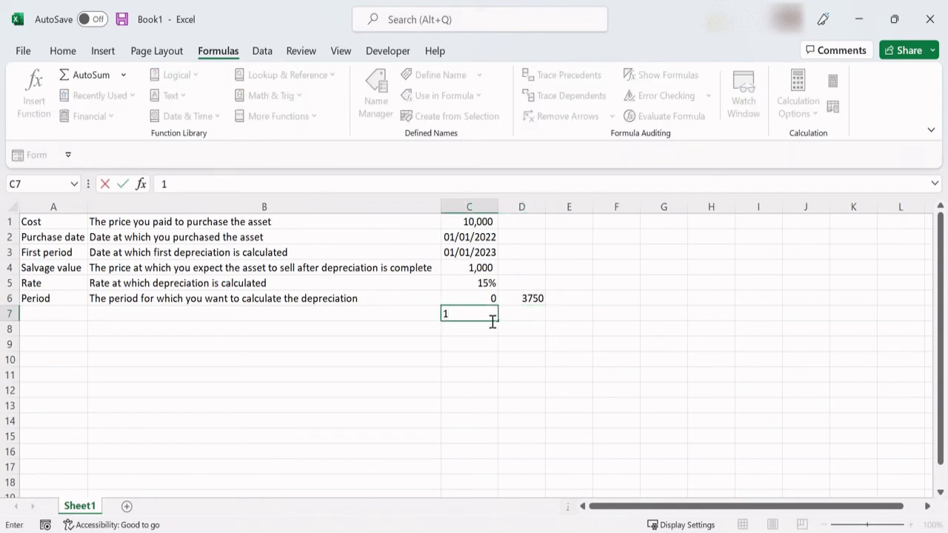
pyautogui.press('Return')
pyautogui.moveTo(493, 300); pyautogui.dragTo(499, 454)
# - Copy the D6 formula down through D16 and inspect the formulas in D6 and D7
pyautogui.click(535, 303)
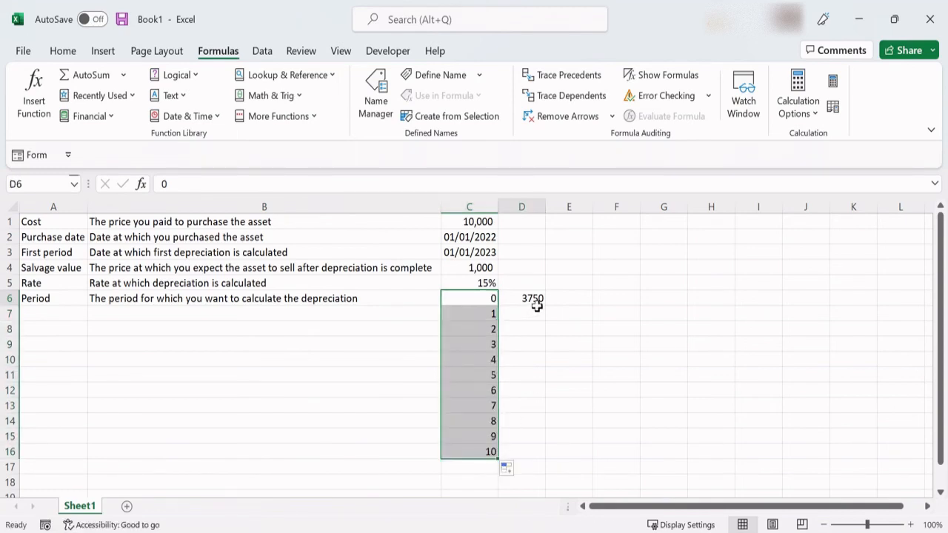
pyautogui.moveTo(545, 305); pyautogui.dragTo(543, 455)
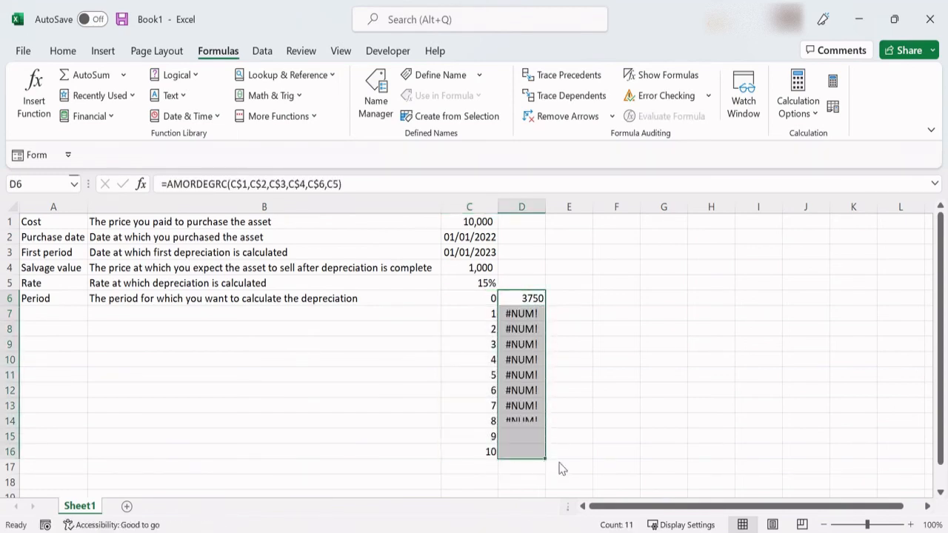
pyautogui.doubleClick(529, 302)
pyautogui.press('Escape')
pyautogui.doubleClick(514, 317)
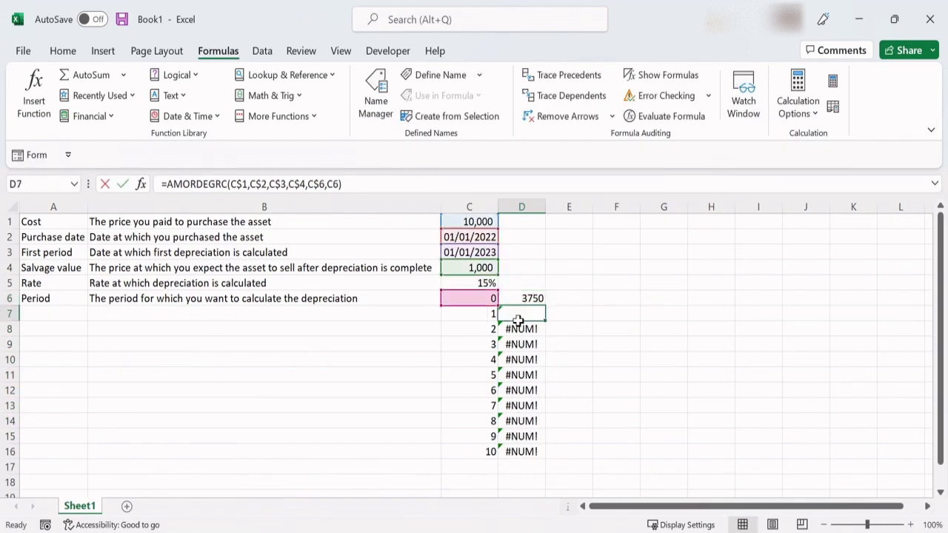
pyautogui.press('Escape')
# - Correct the D6 formula so the period reference is relative C6 and the rate reference is row-locked C$5
pyautogui.doubleClick(521, 298)
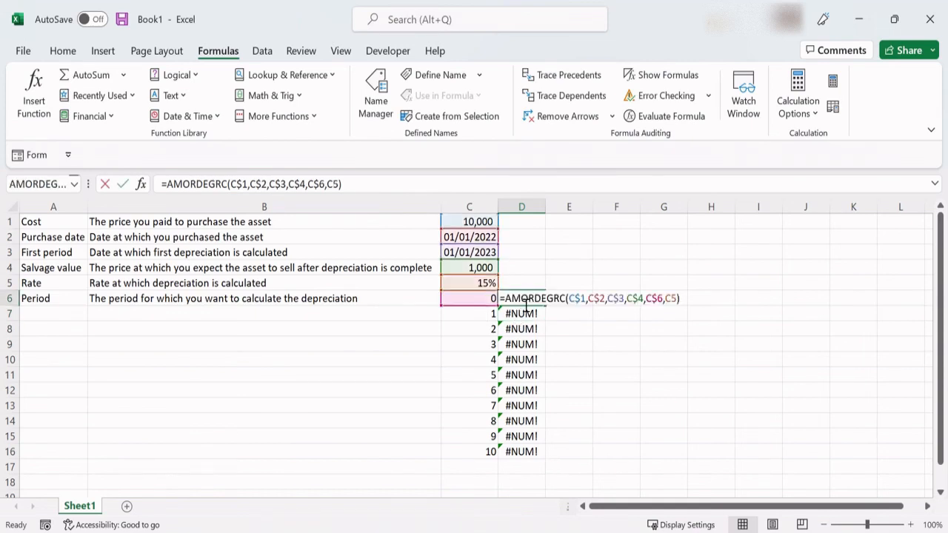
pyautogui.click(329, 184)
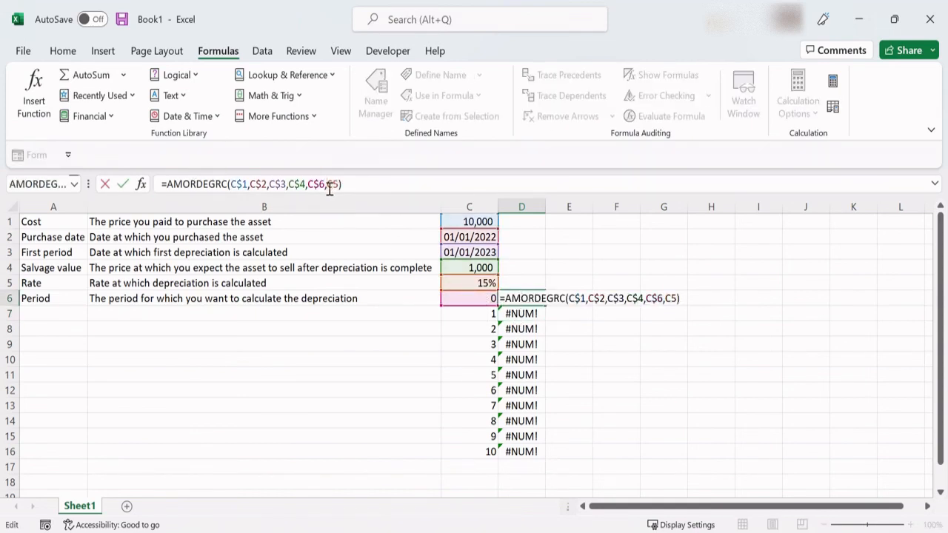
pyautogui.press('BackSpace')
pyautogui.press('Return')
# - Fill the corrected depreciation formula from D6 down to D16 and select D6:D10
pyautogui.click(537, 299)
pyautogui.moveTo(546, 306); pyautogui.dragTo(546, 460)
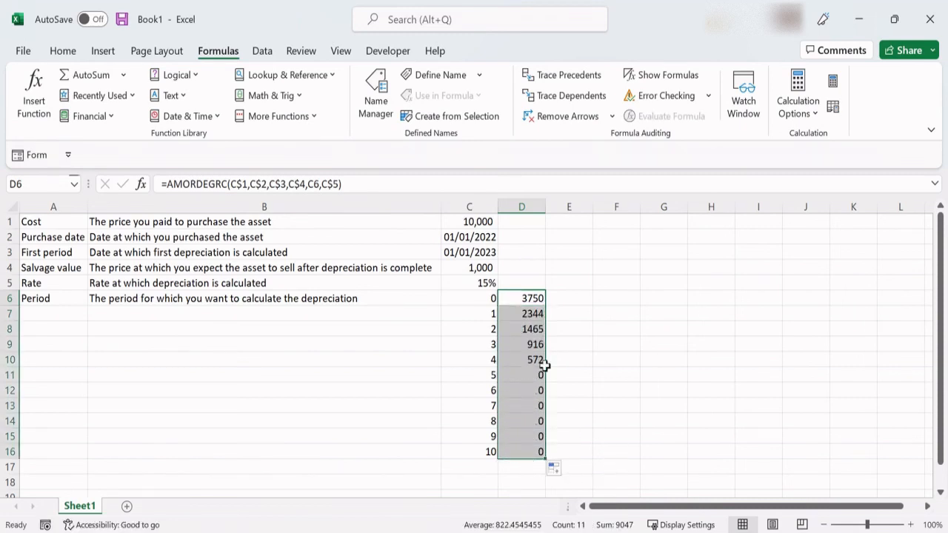
pyautogui.moveTo(543, 362); pyautogui.dragTo(540, 304)
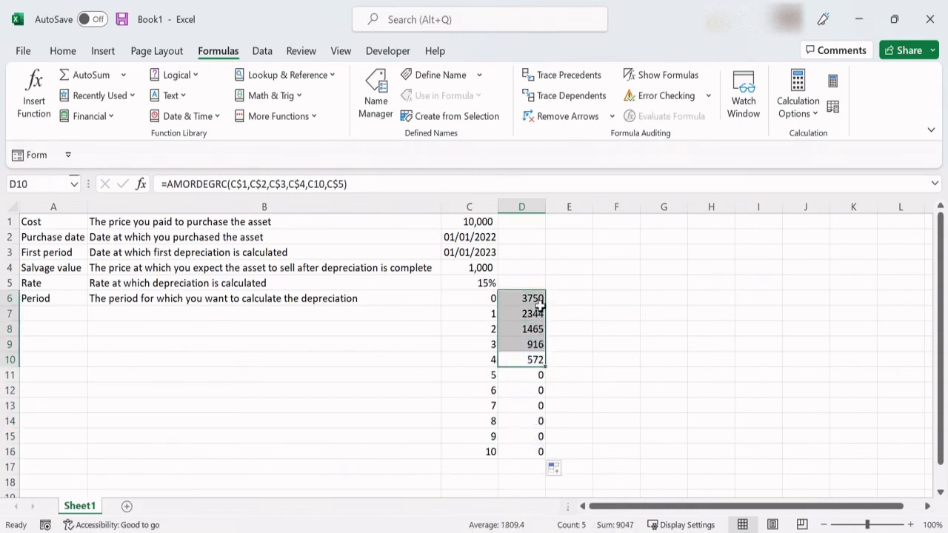